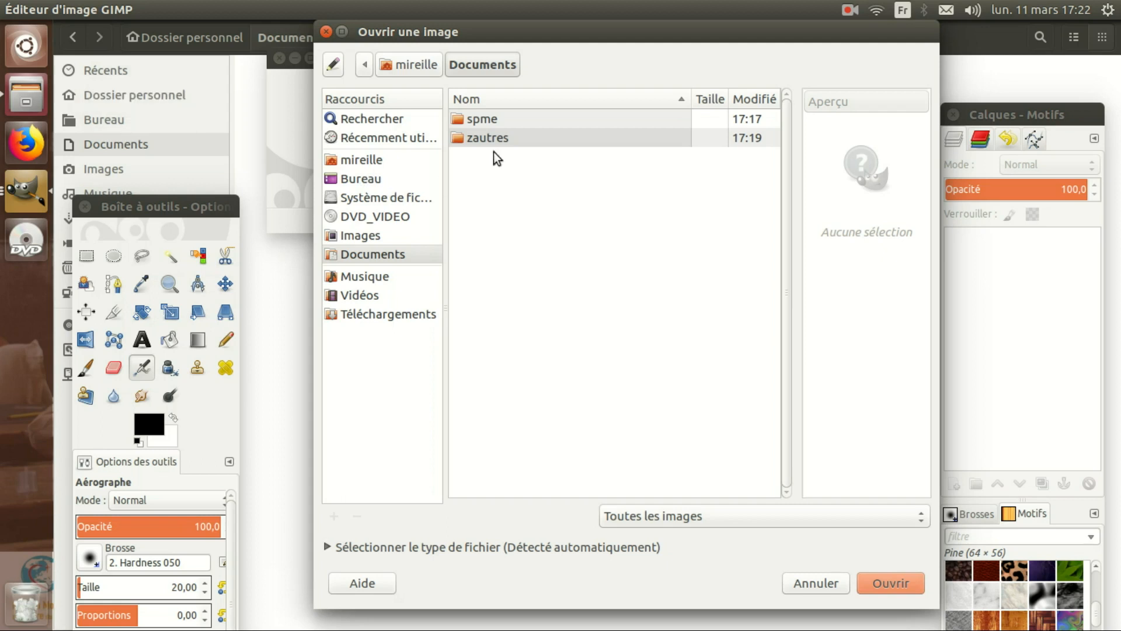
# - Open monde.png from the spme folder in Documents and maximize its image window
pyautogui.click(366, 256)
pyautogui.doubleClick(496, 119)
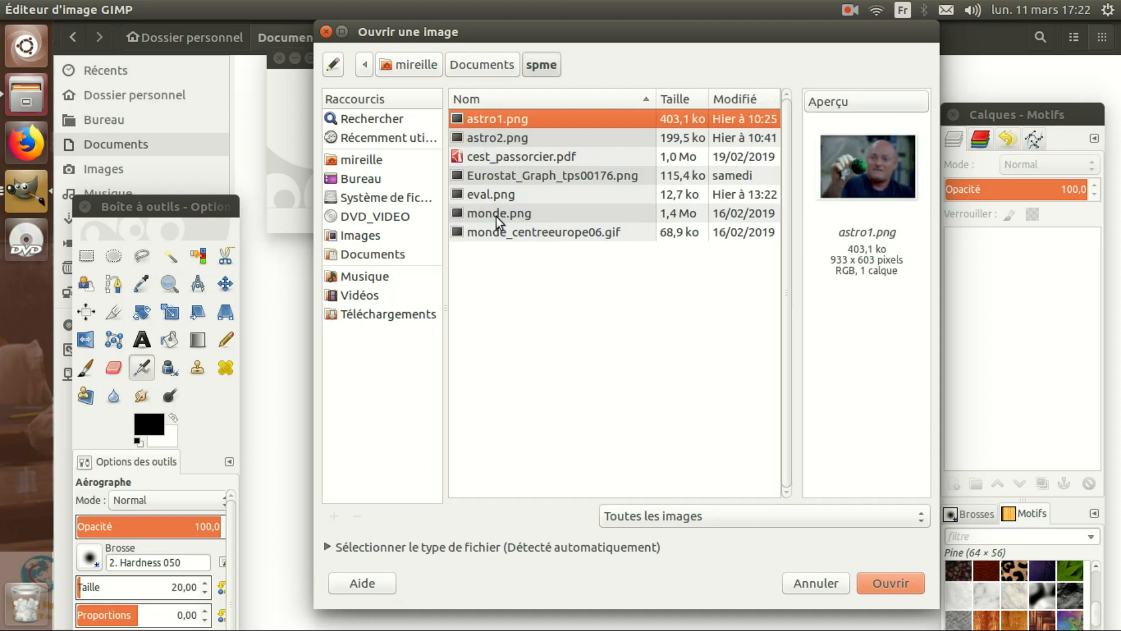
pyautogui.doubleClick(497, 214)
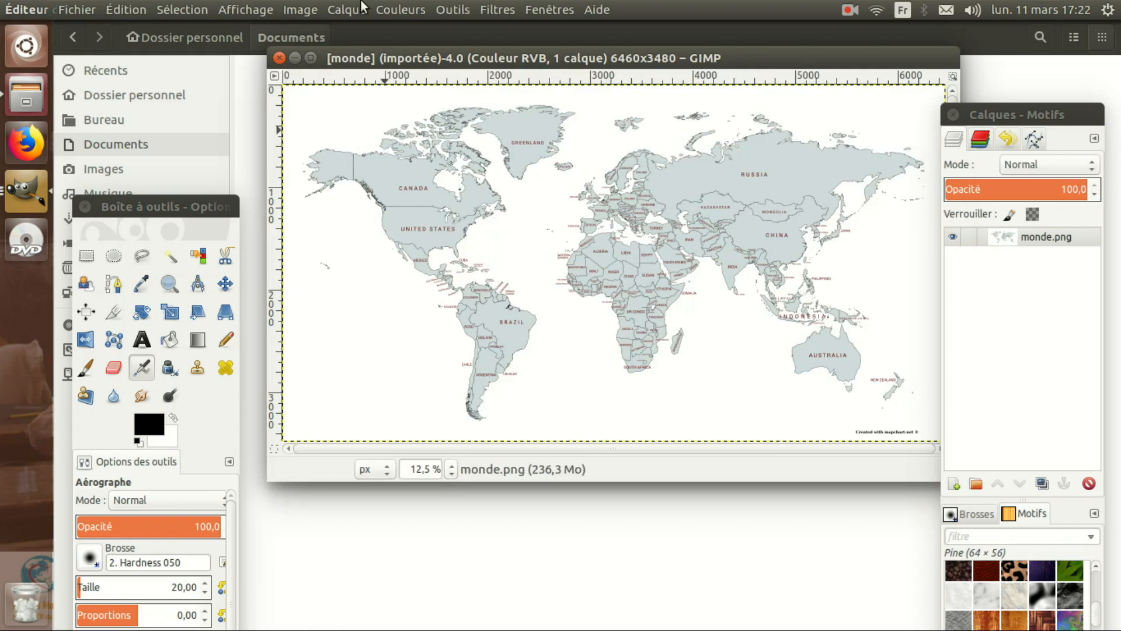
pyautogui.click(310, 58)
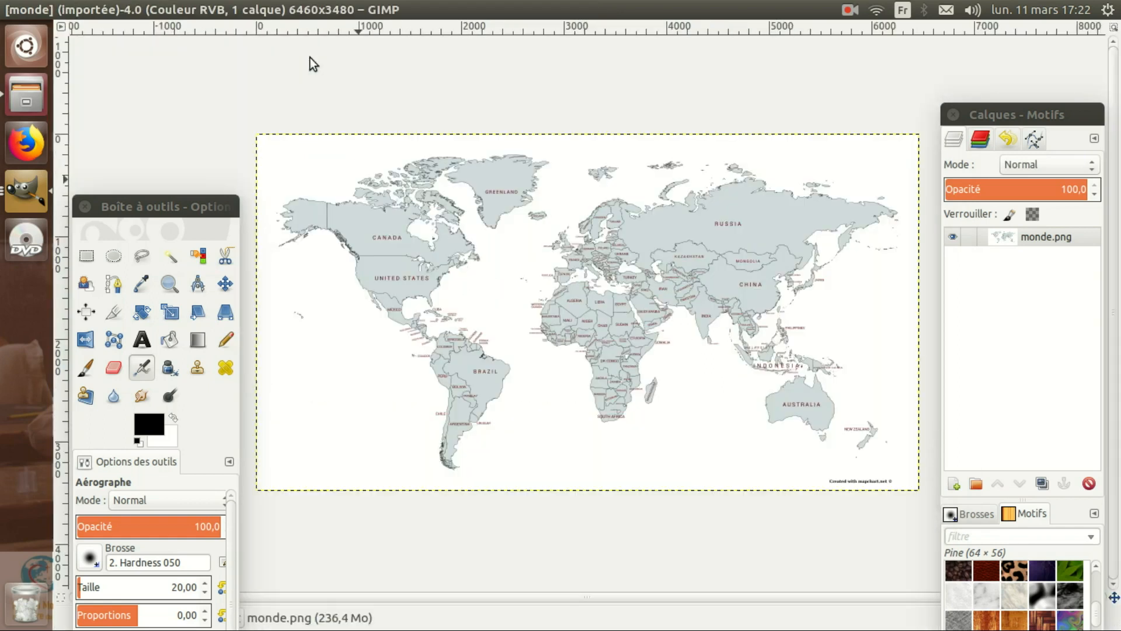
# - Move the toolbox clear of the zoom field, set the map's zoom to 100%, and bring western Europe into view
pyautogui.moveTo(191, 200); pyautogui.dragTo(132, 68)
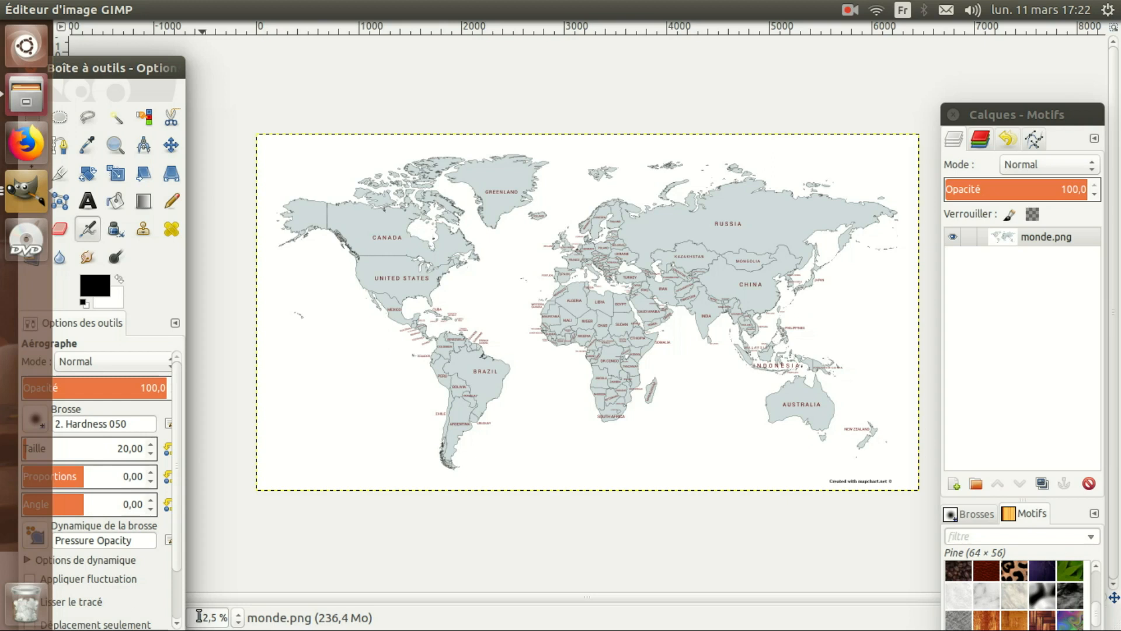
pyautogui.click(220, 617)
pyautogui.write('100')
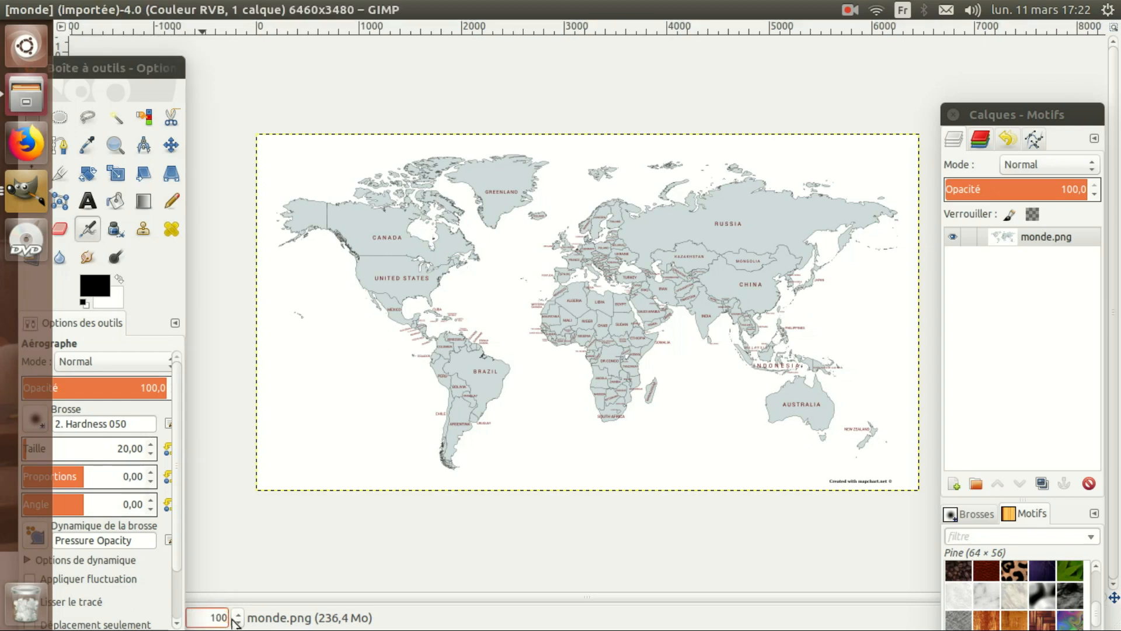
pyautogui.press('Return')
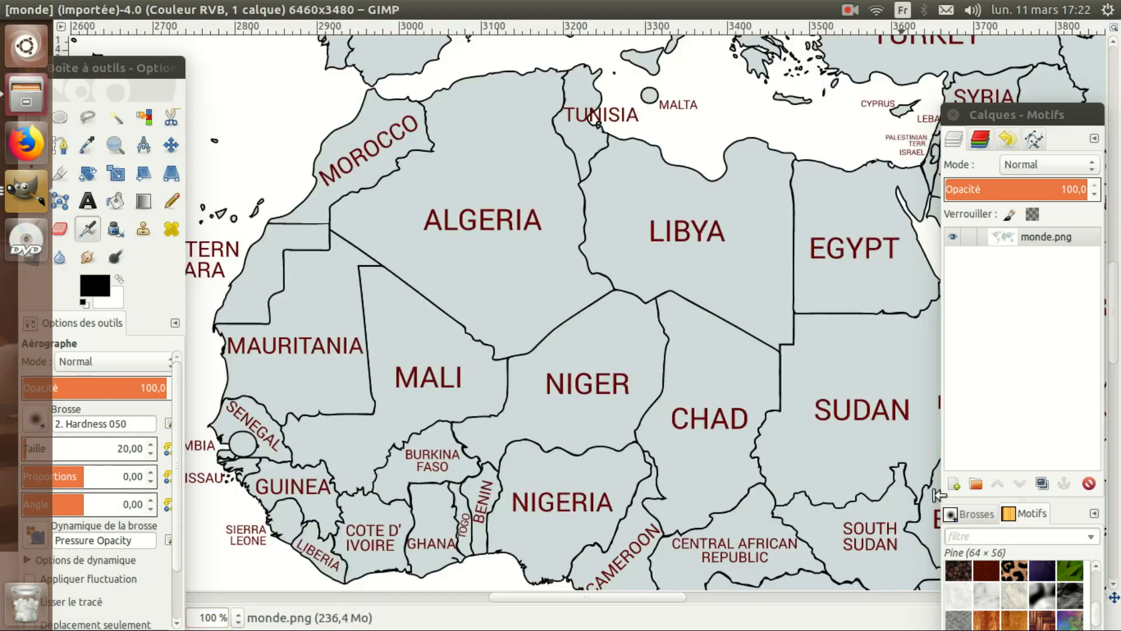
pyautogui.moveTo(1112, 321); pyautogui.dragTo(1111, 241)
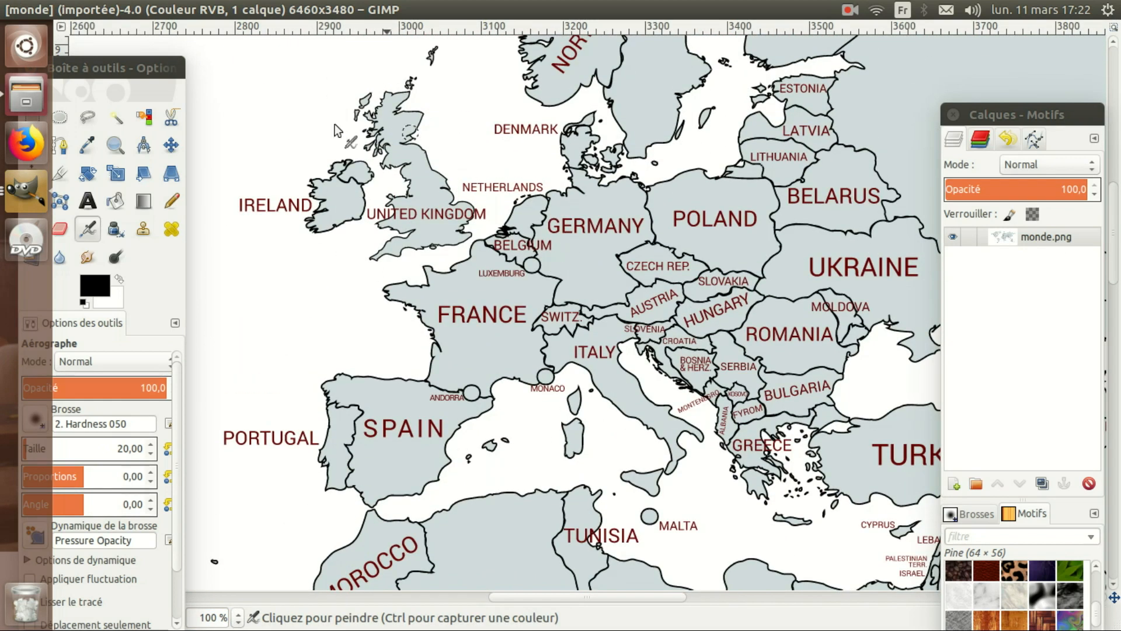
# - Move the toolbox fully into view and set the foreground colour to bright green 00eb00
pyautogui.moveTo(142, 70); pyautogui.dragTo(203, 31)
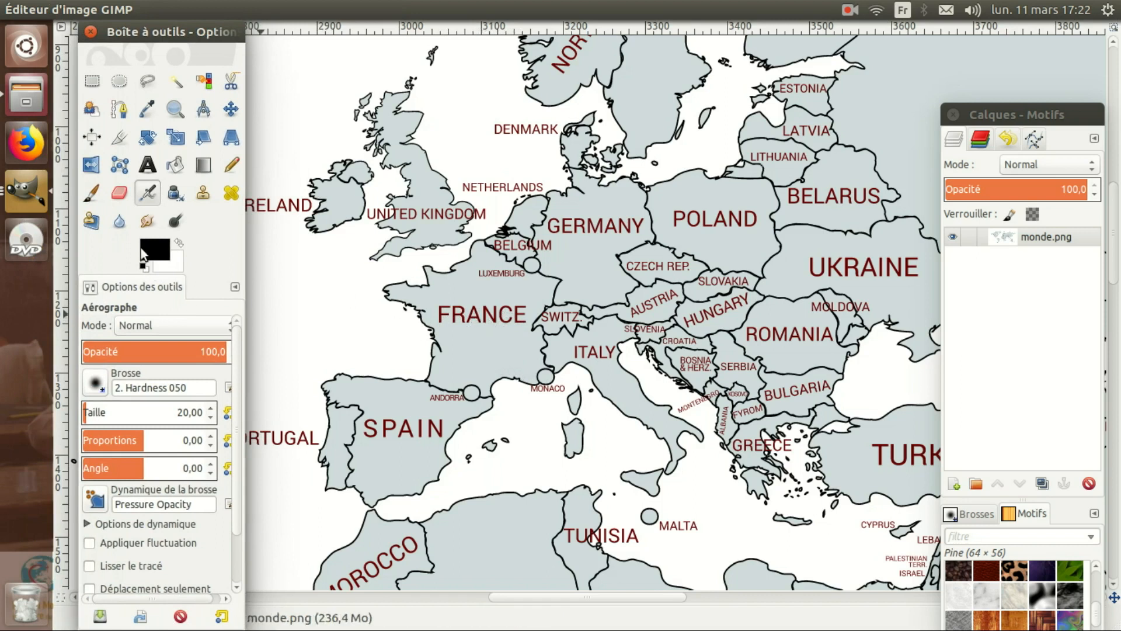
pyautogui.click(156, 251)
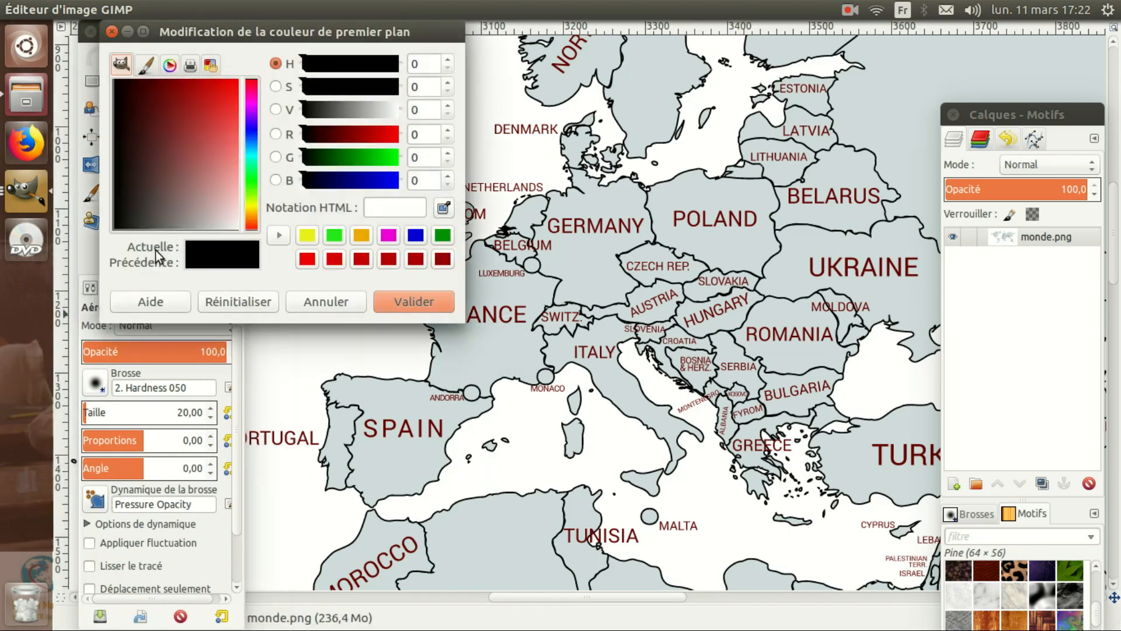
pyautogui.click(395, 161)
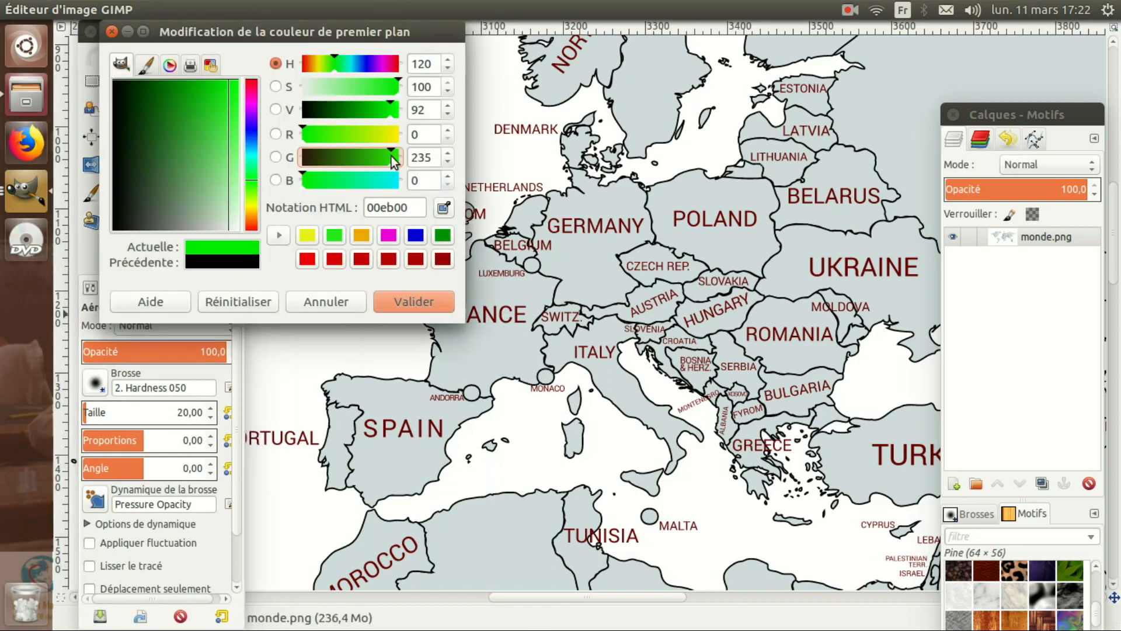
pyautogui.click(405, 301)
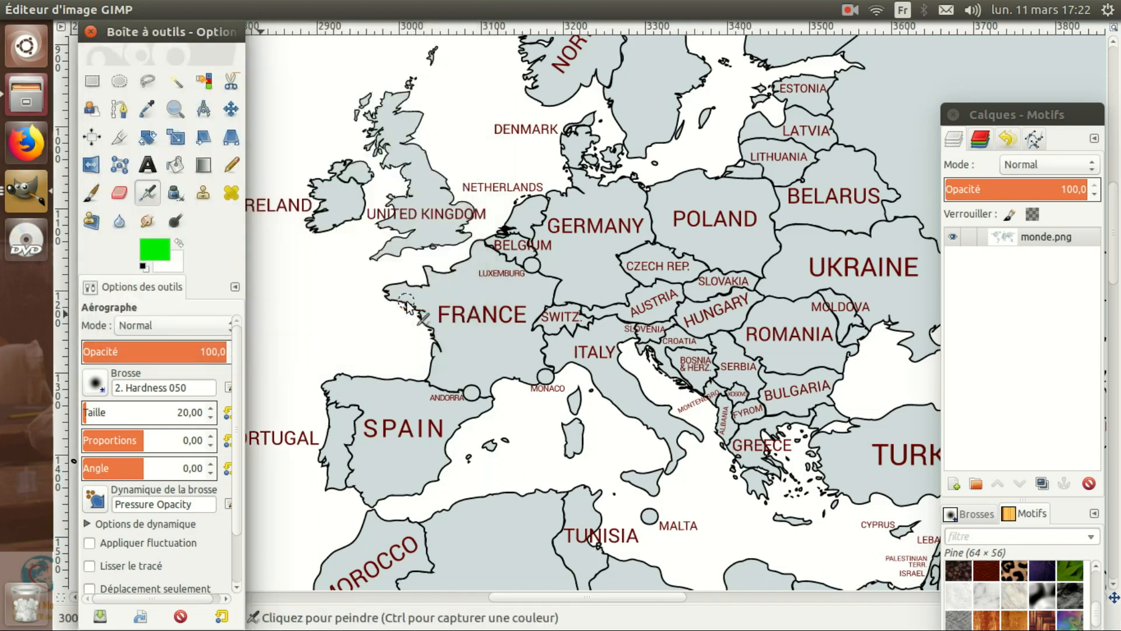
# - Select France with the contiguous selection tool and fill it with the green foreground colour
pyautogui.click(379, 13)
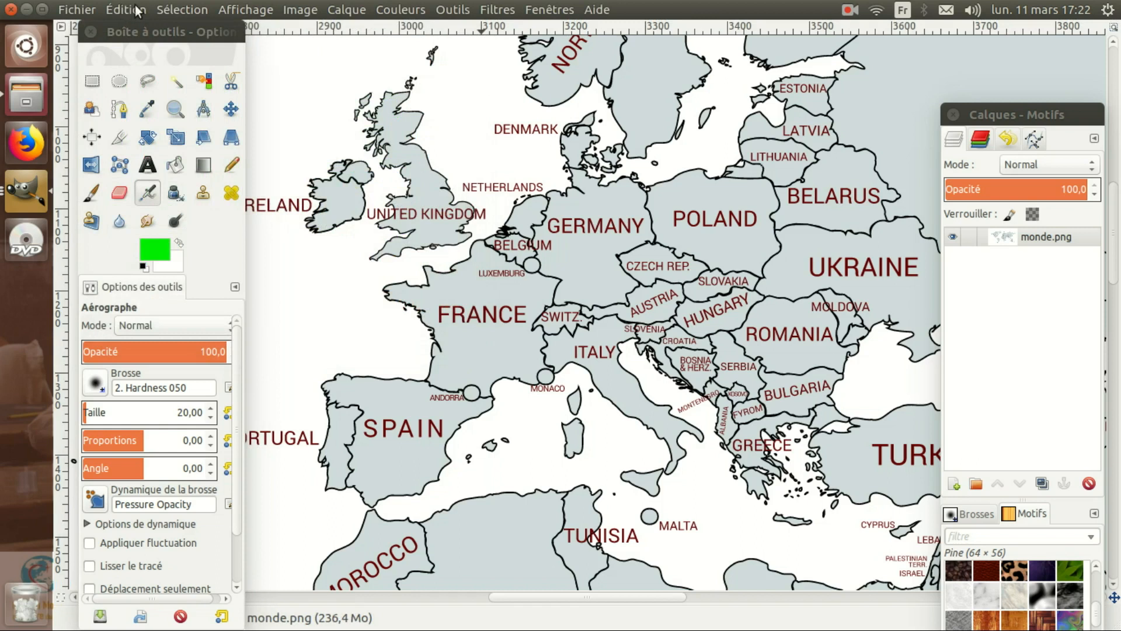
pyautogui.click(176, 82)
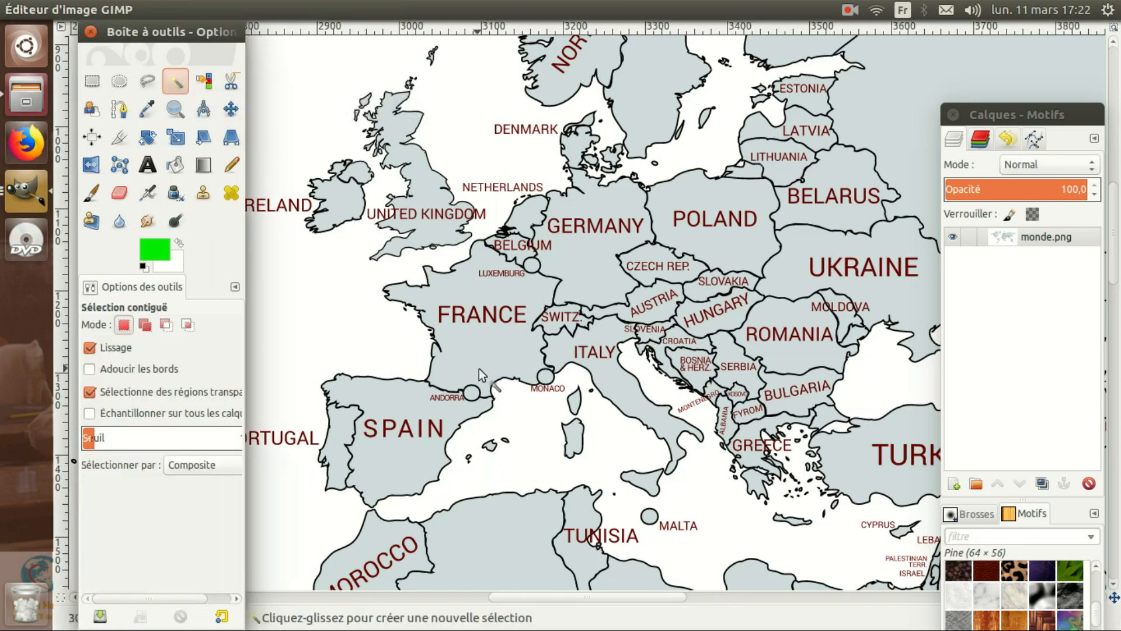
pyautogui.click(483, 343)
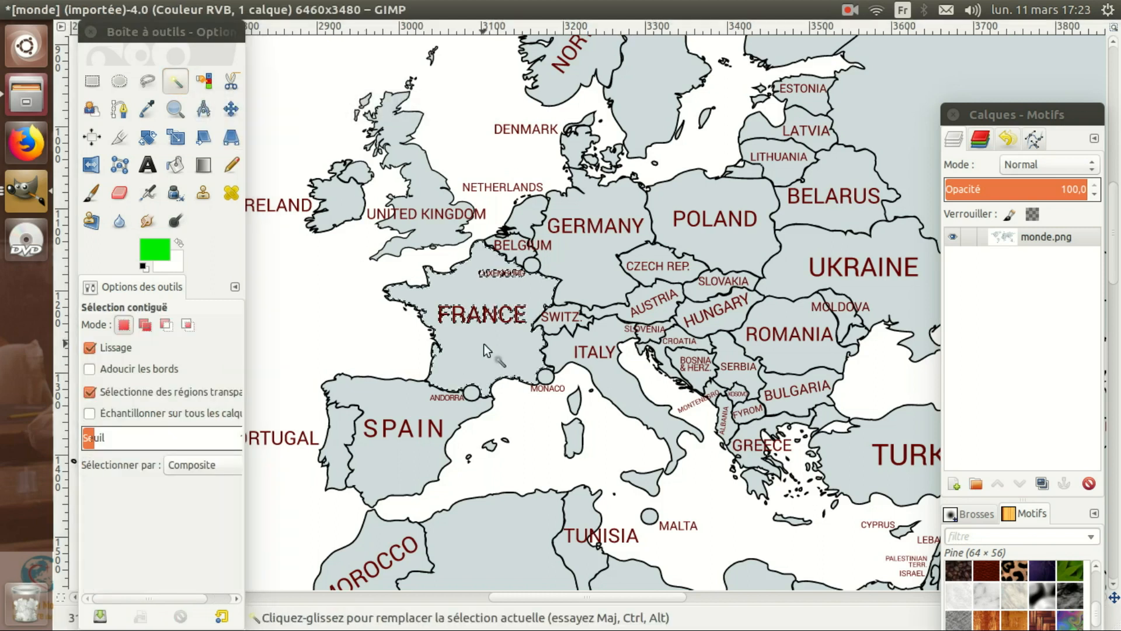
pyautogui.click(125, 9)
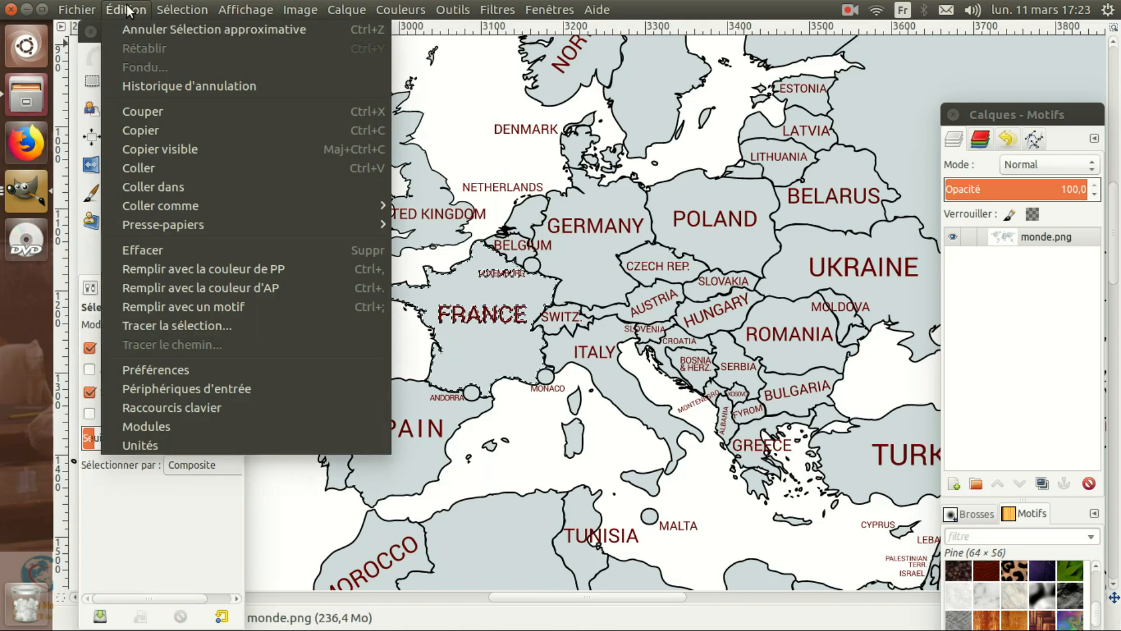
pyautogui.moveTo(246, 11)
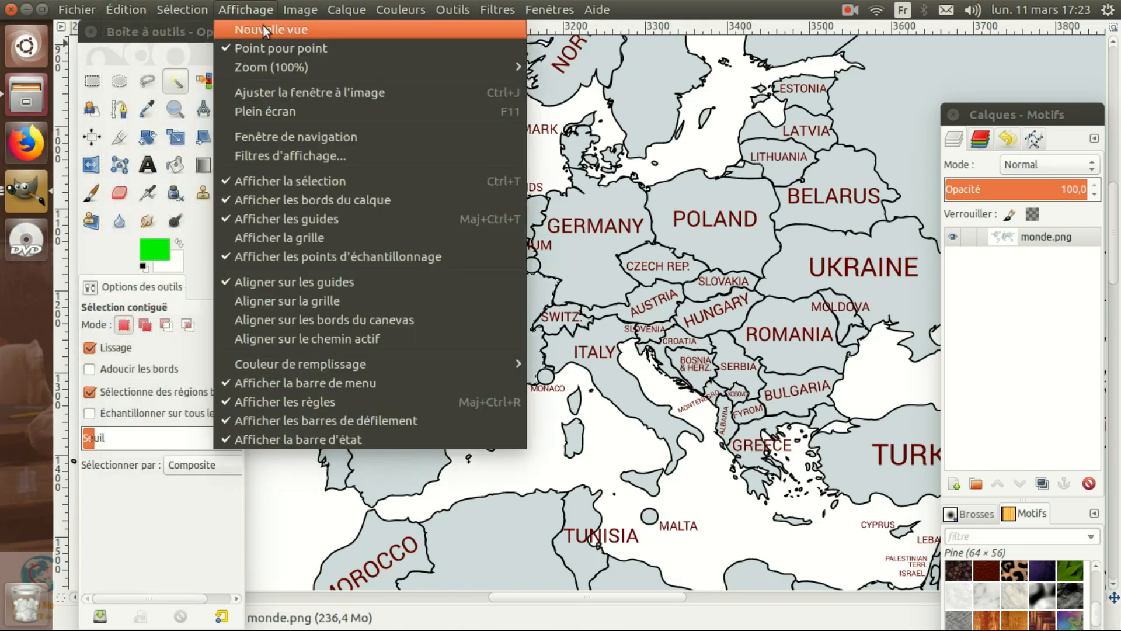
pyautogui.moveTo(124, 12)
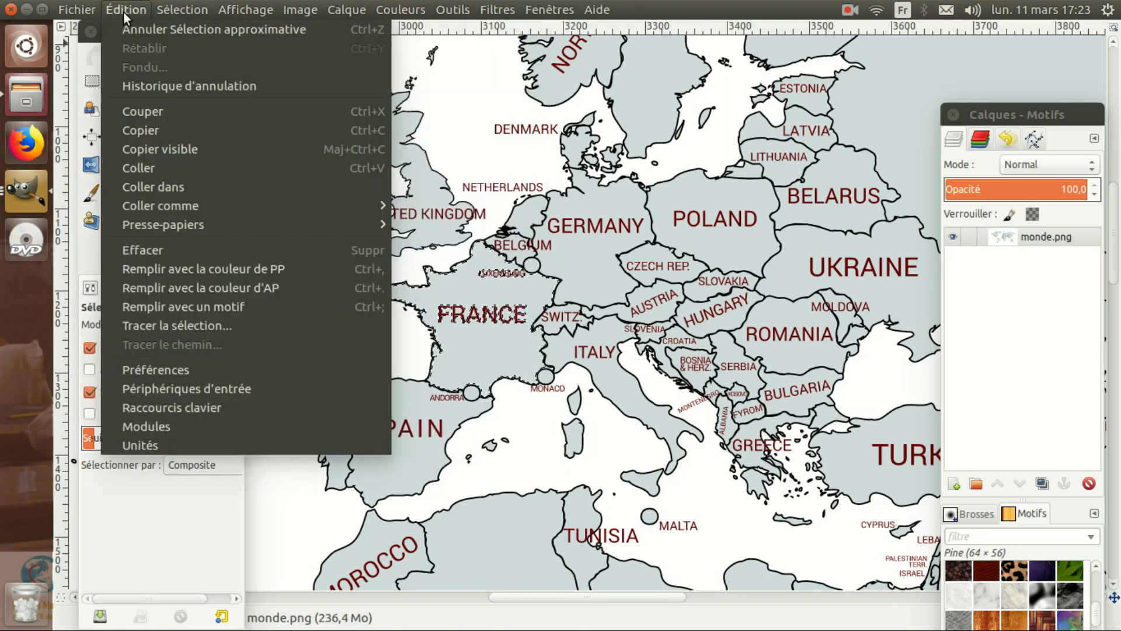
pyautogui.click(153, 268)
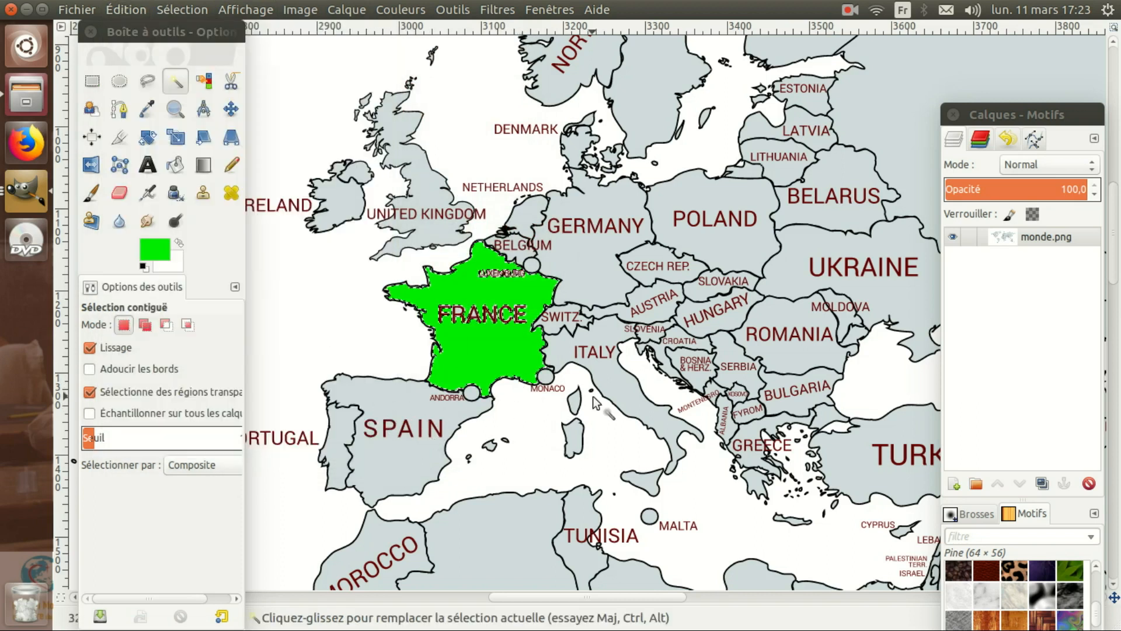
# - Change the foreground colour to yellow f0f800, with the green component at 248
pyautogui.click(150, 255)
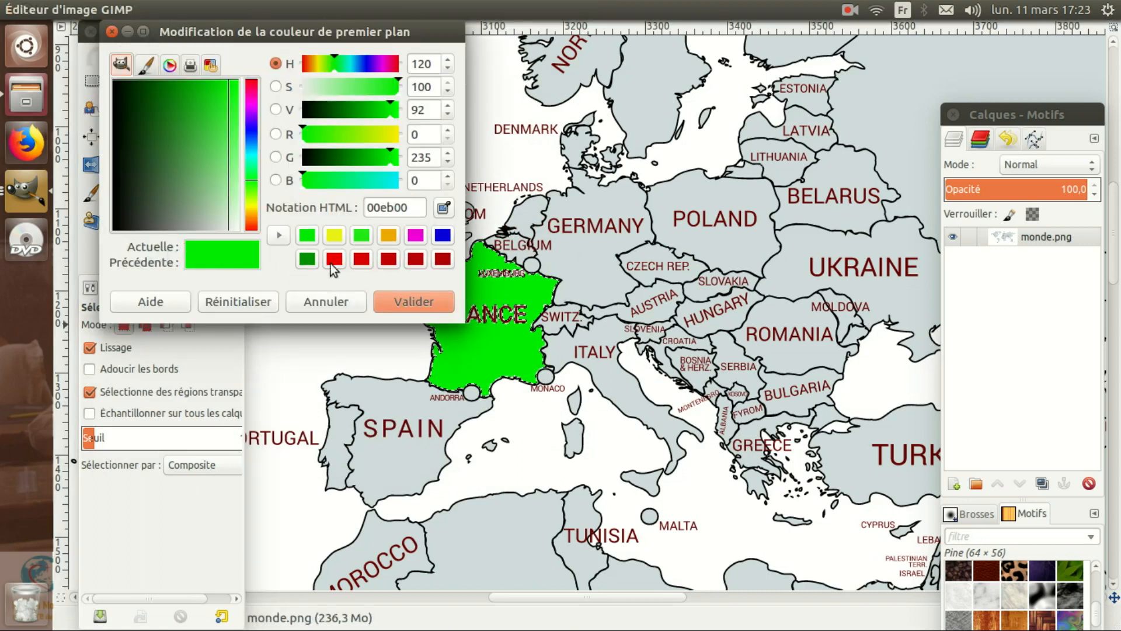
pyautogui.click(387, 235)
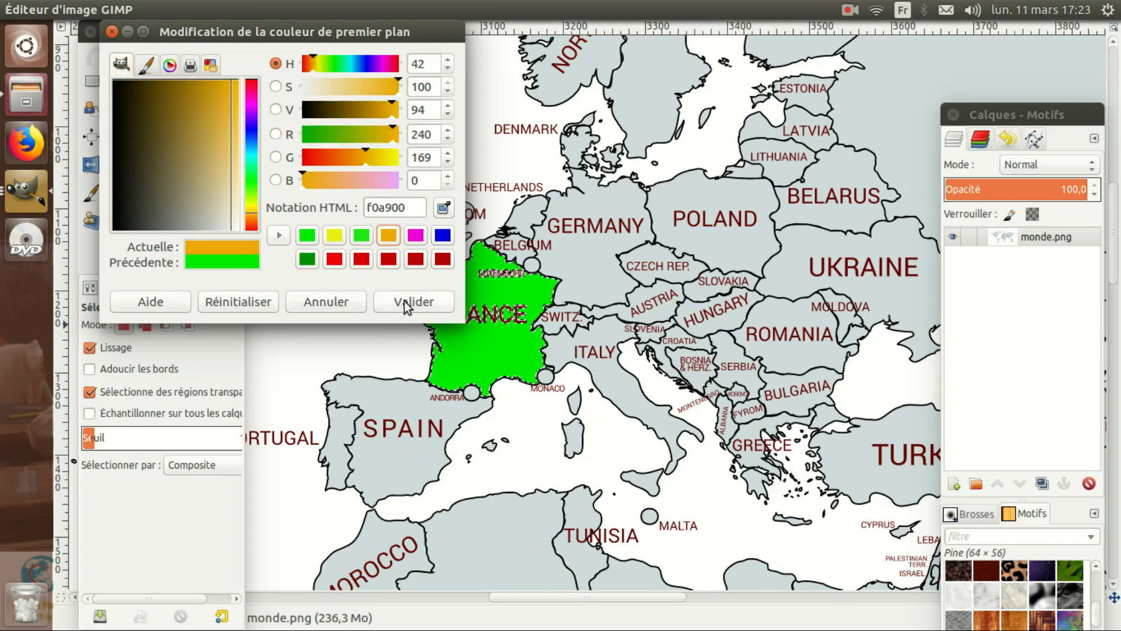
pyautogui.click(386, 157)
pyautogui.moveTo(386, 159); pyautogui.dragTo(390, 157)
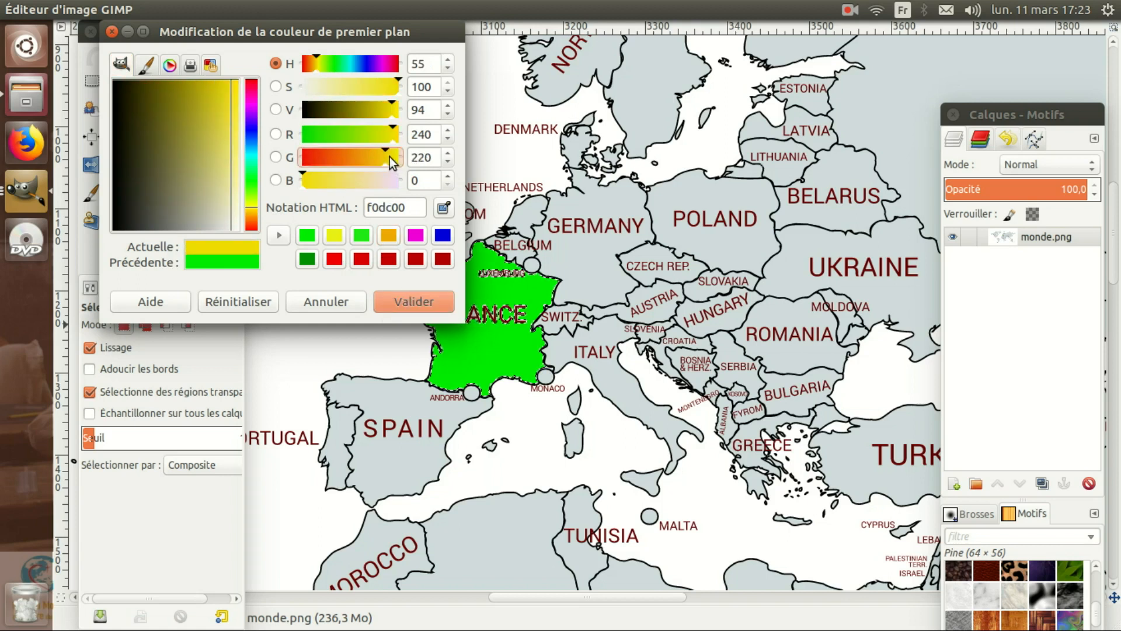
pyautogui.click(396, 156)
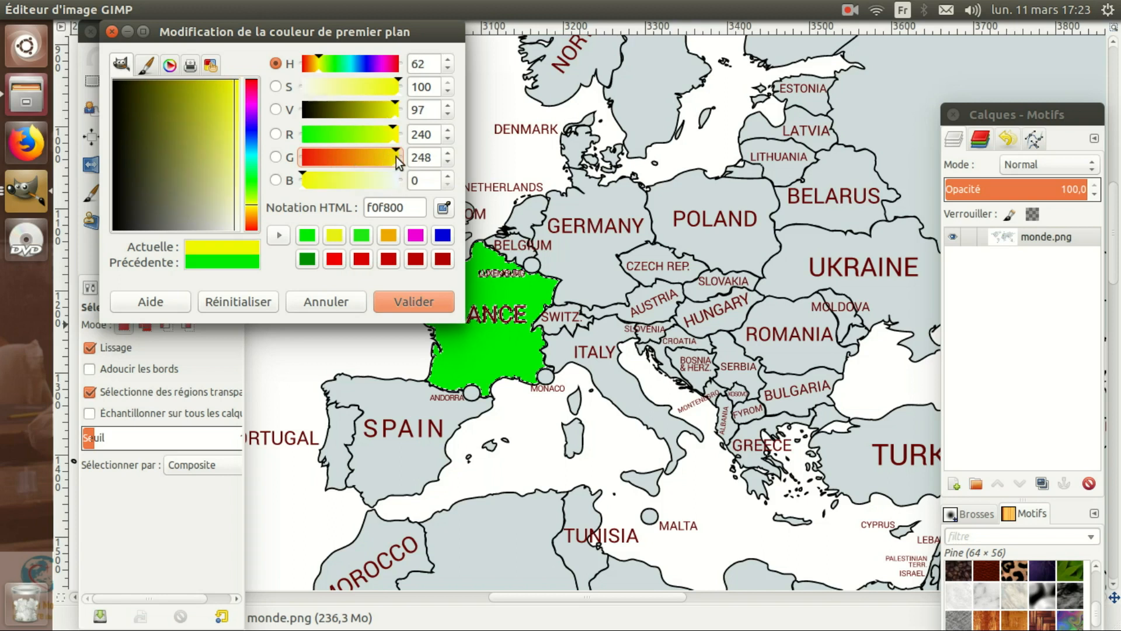
pyautogui.click(404, 303)
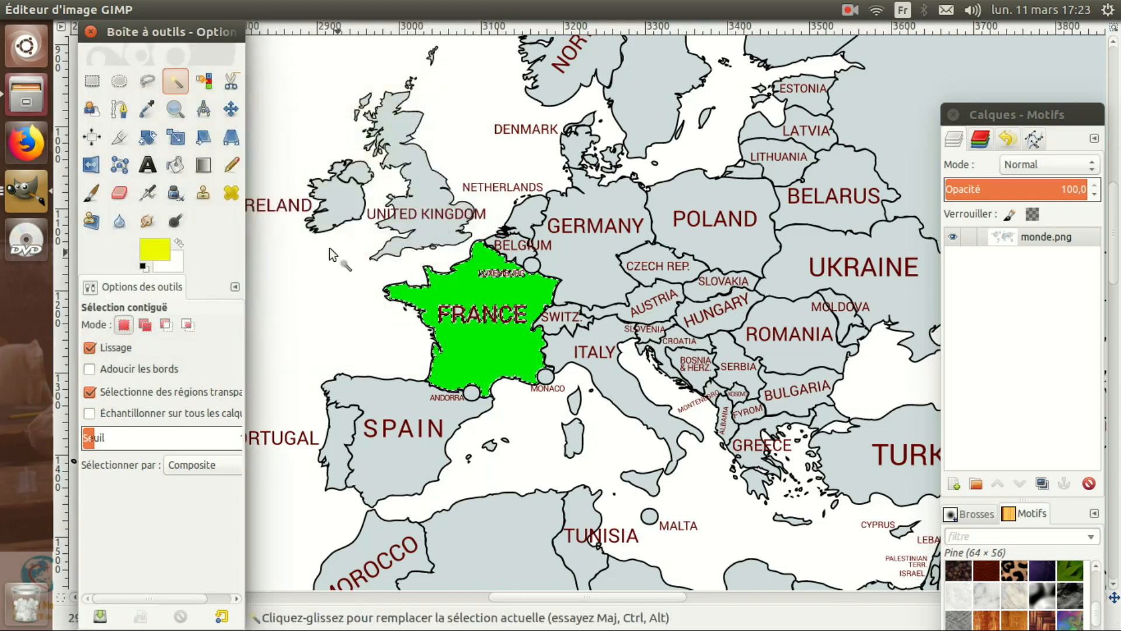
# - Select Spain on the map and fill it with the yellow foreground colour
pyautogui.click(395, 399)
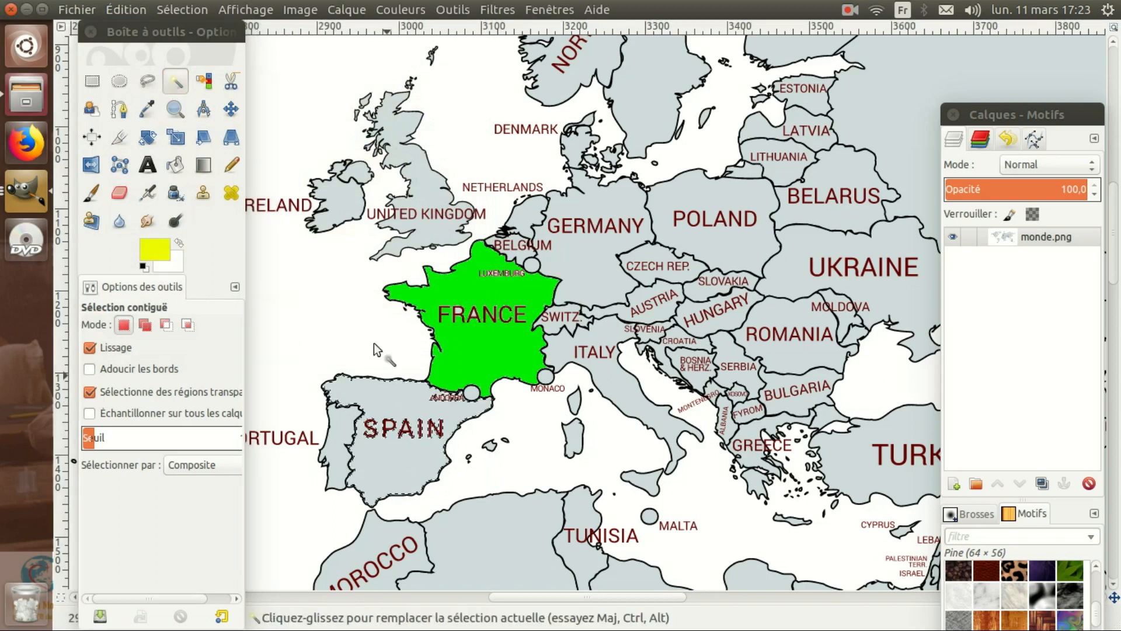
pyautogui.click(117, 9)
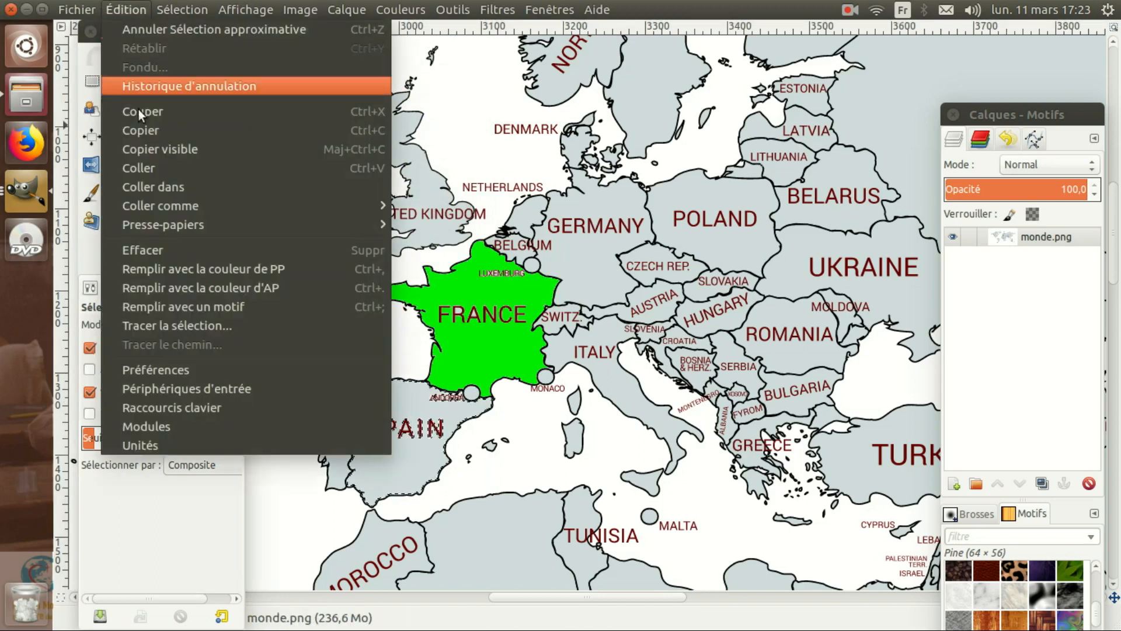
pyautogui.click(191, 268)
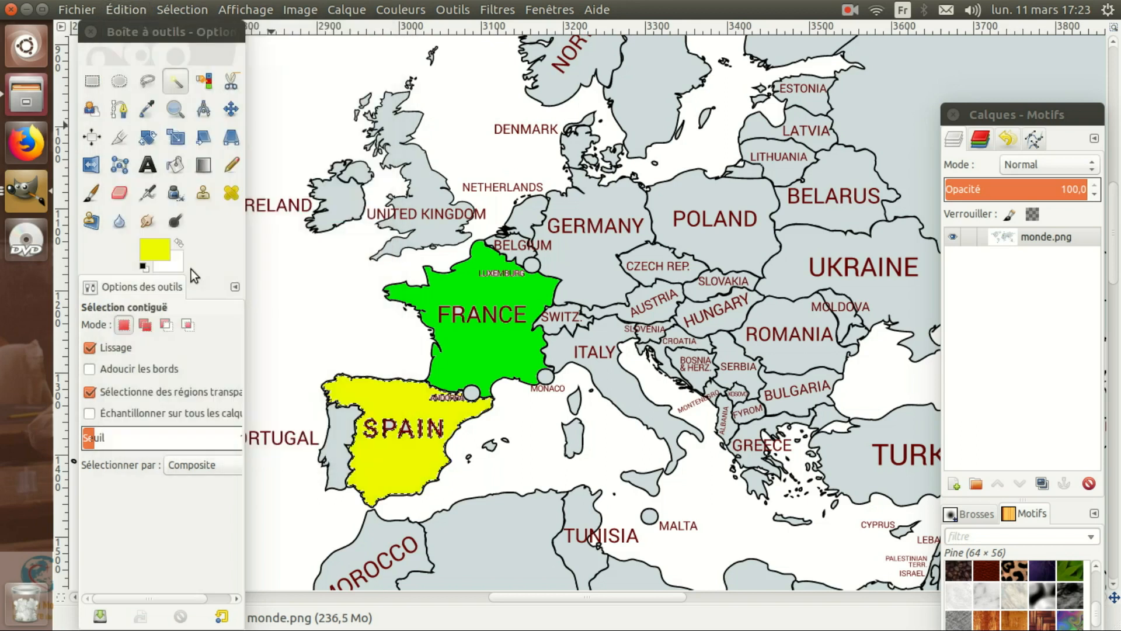
# - Change the foreground colour to orange f0ac00, lowering the green component to 172
pyautogui.click(148, 247)
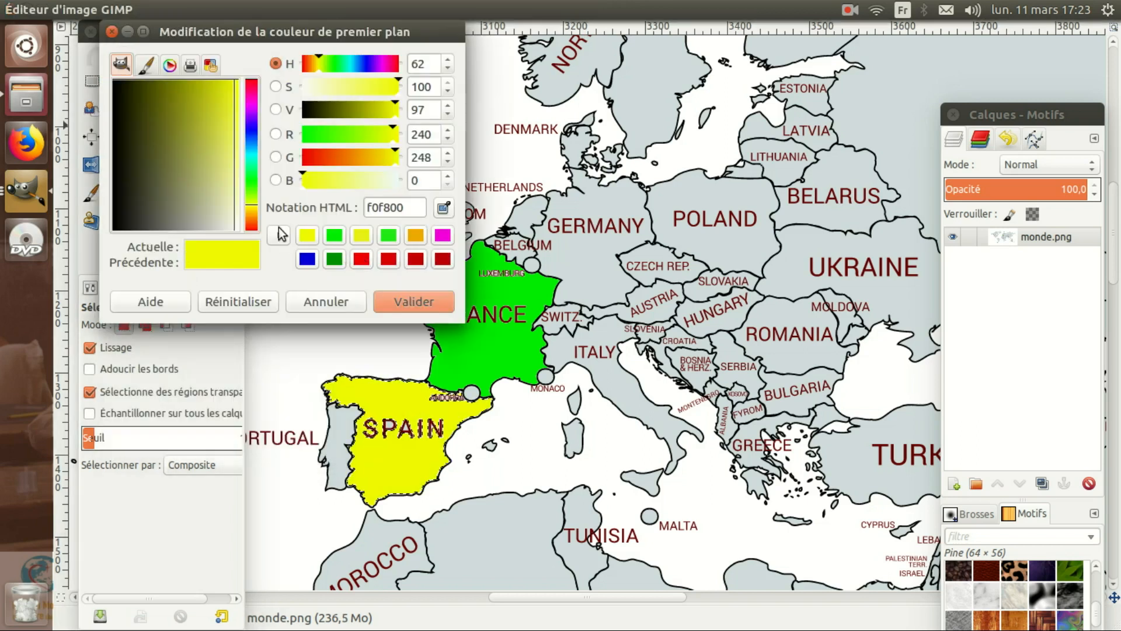
pyautogui.click(367, 156)
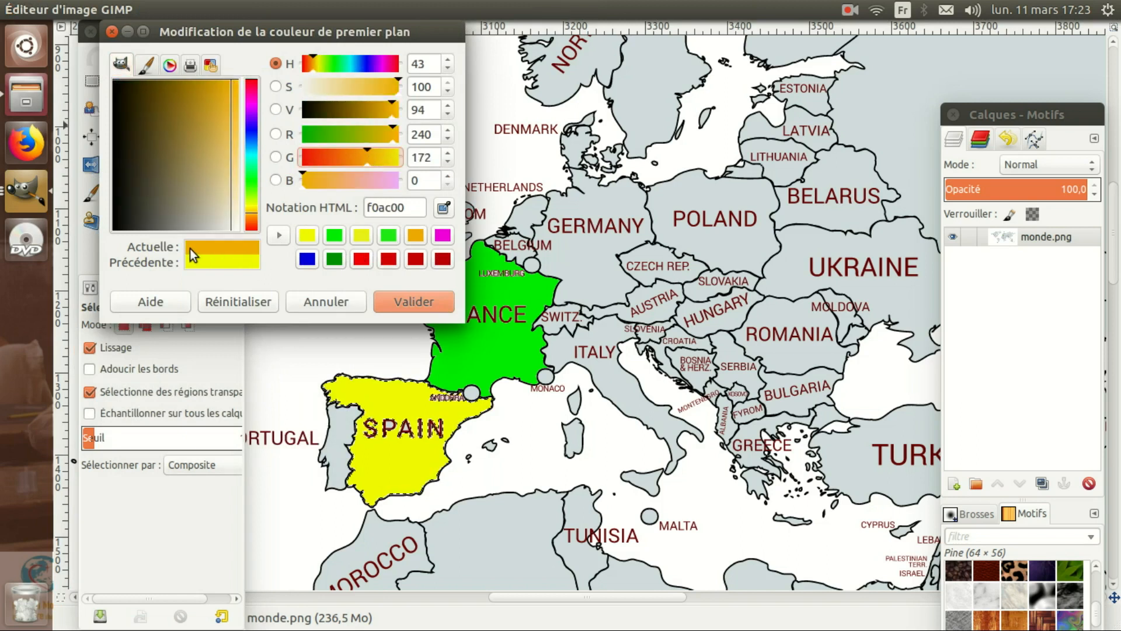
pyautogui.click(408, 299)
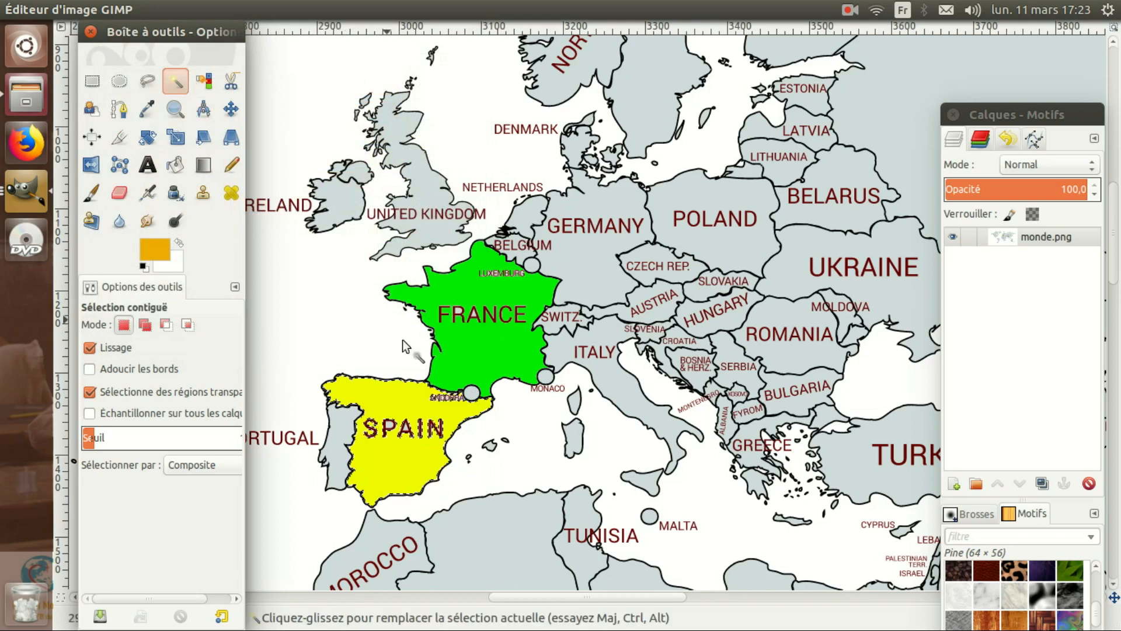
# - Select the Andorra circle between France and Spain and fill it with the orange foreground colour
pyautogui.click(471, 396)
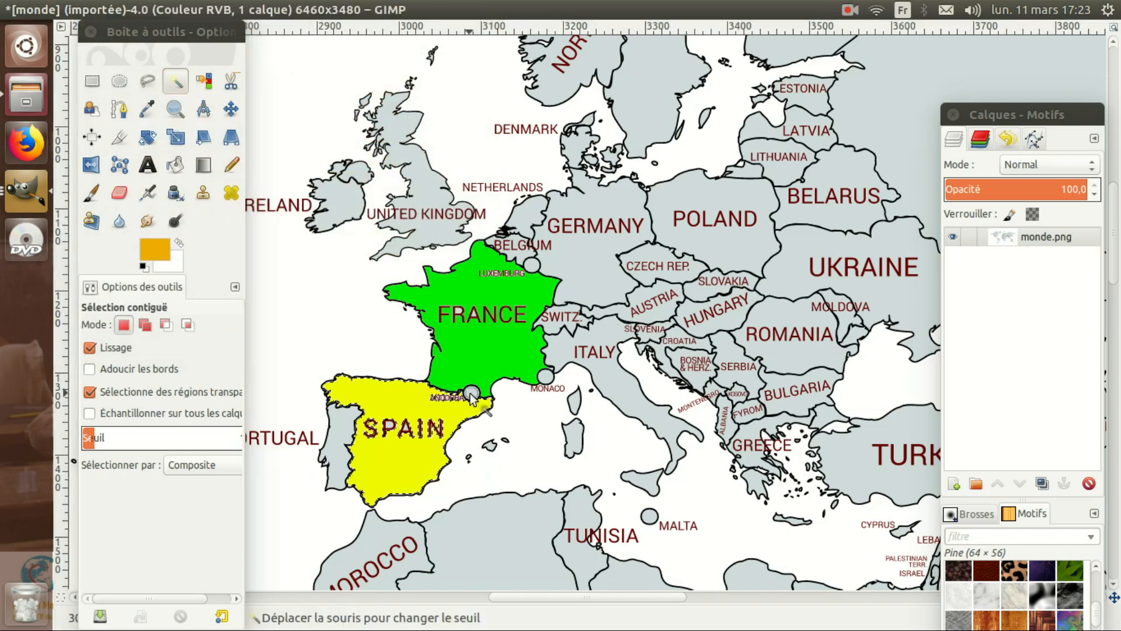
pyautogui.click(114, 10)
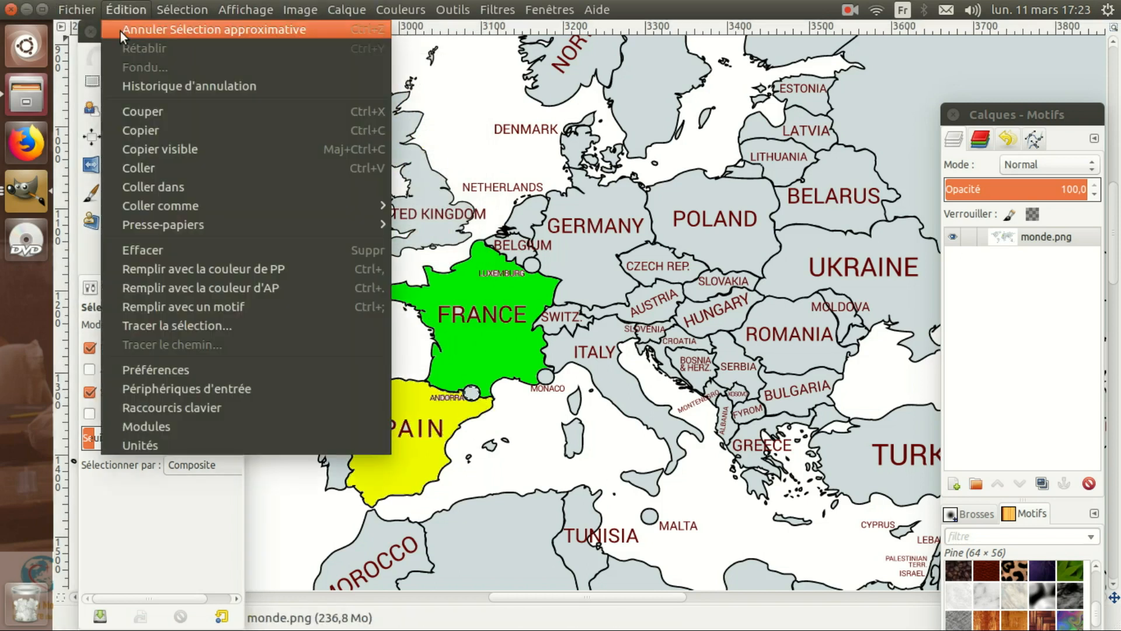
pyautogui.click(191, 265)
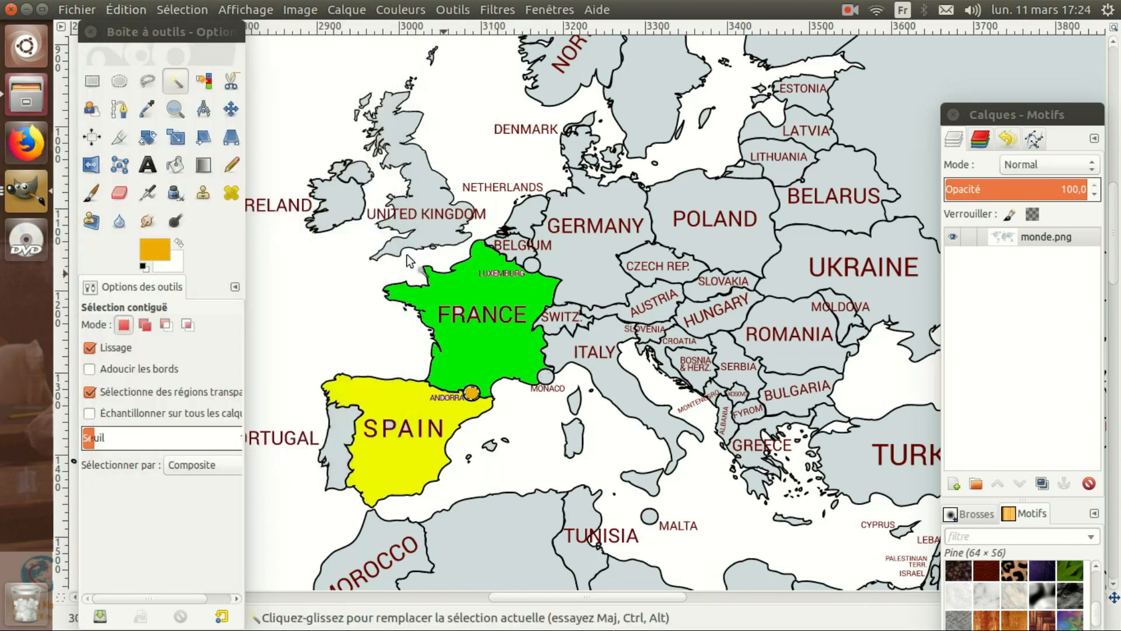
# - Select the Monaco circle and change the foreground colour to orange f07400, lowering the green component to 116
pyautogui.click(175, 81)
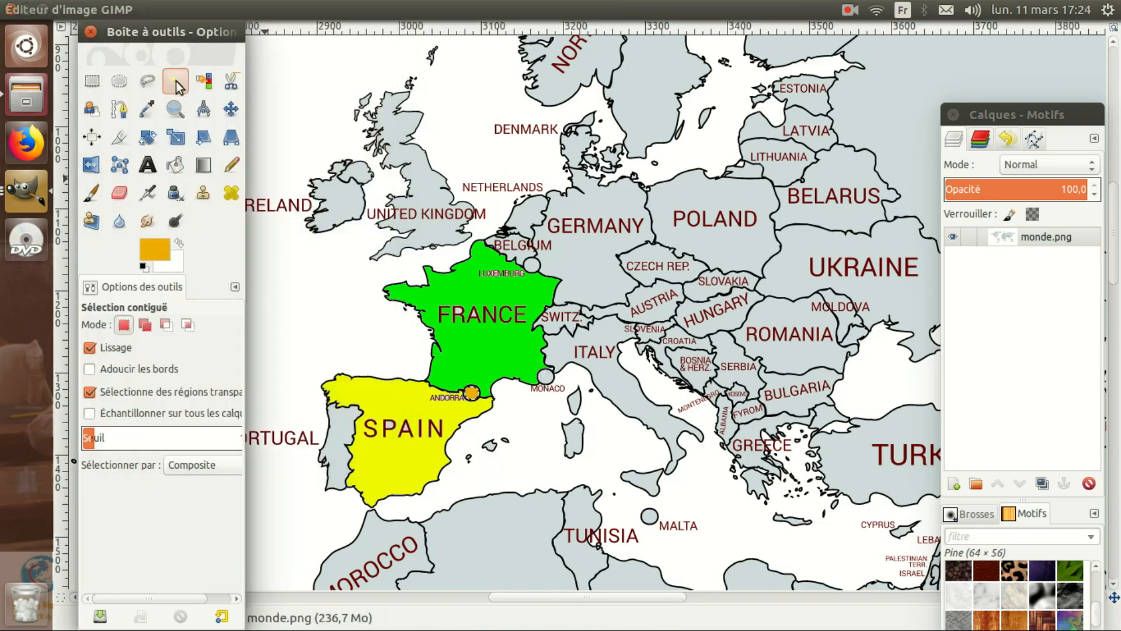
pyautogui.click(546, 378)
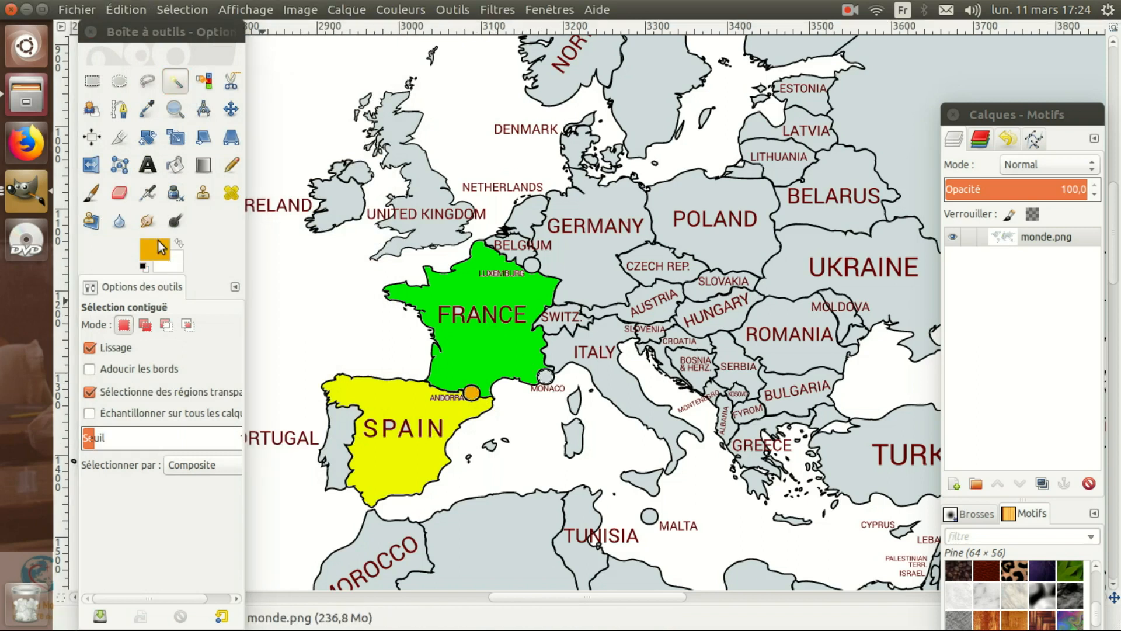
pyautogui.click(158, 240)
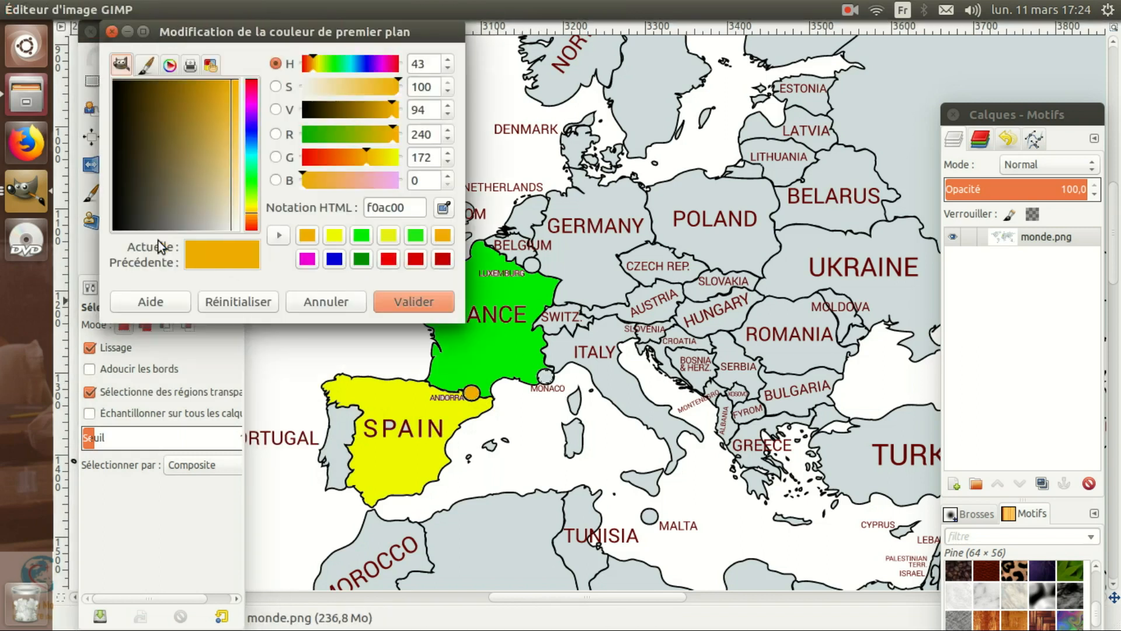
pyautogui.click(345, 156)
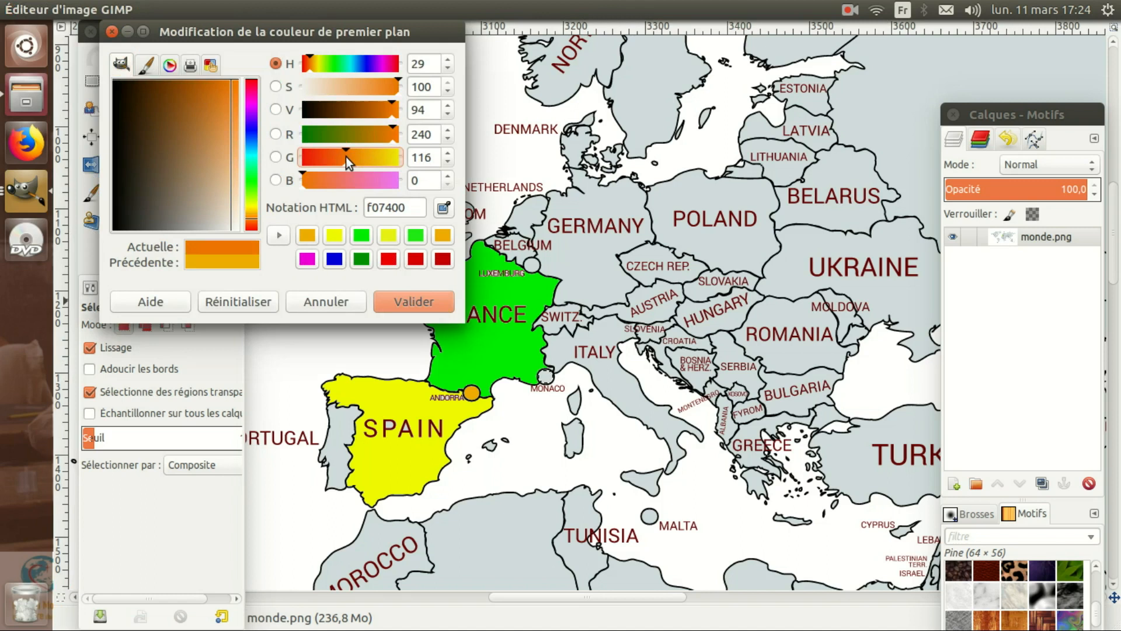
pyautogui.click(393, 301)
# - Reselect the Monaco circle and fill it with the orange foreground colour
pyautogui.moveTo(545, 377); pyautogui.dragTo(544, 383)
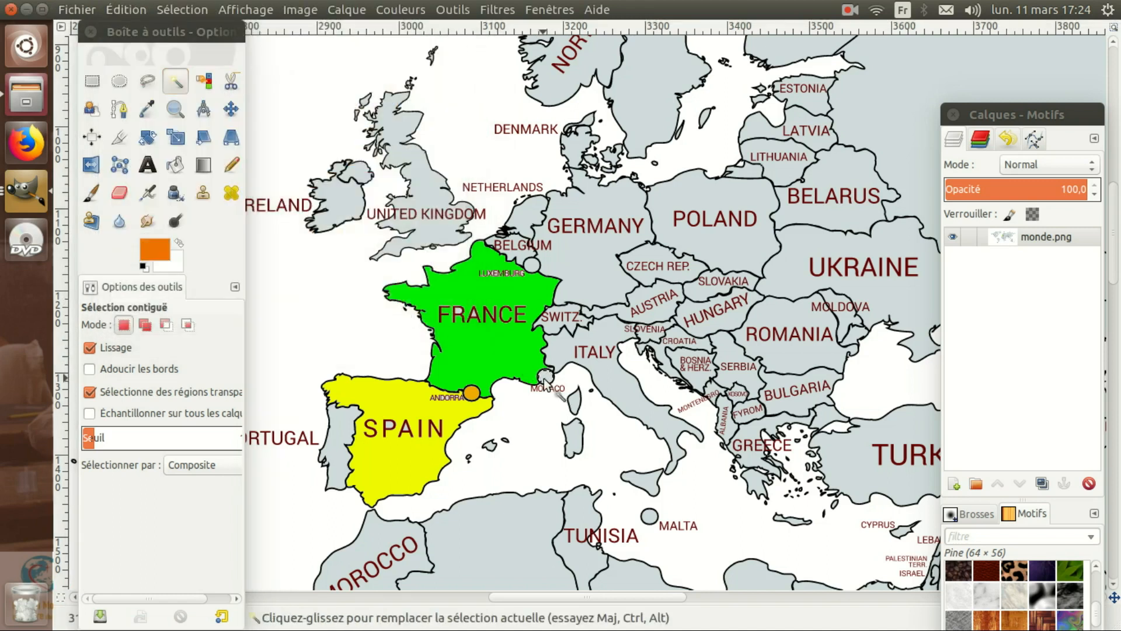
pyautogui.click(133, 9)
pyautogui.click(197, 268)
# - Select mainland Italy and change the foreground colour to red-orange f03400, lowering the green component to 52
pyautogui.click(176, 82)
pyautogui.click(563, 357)
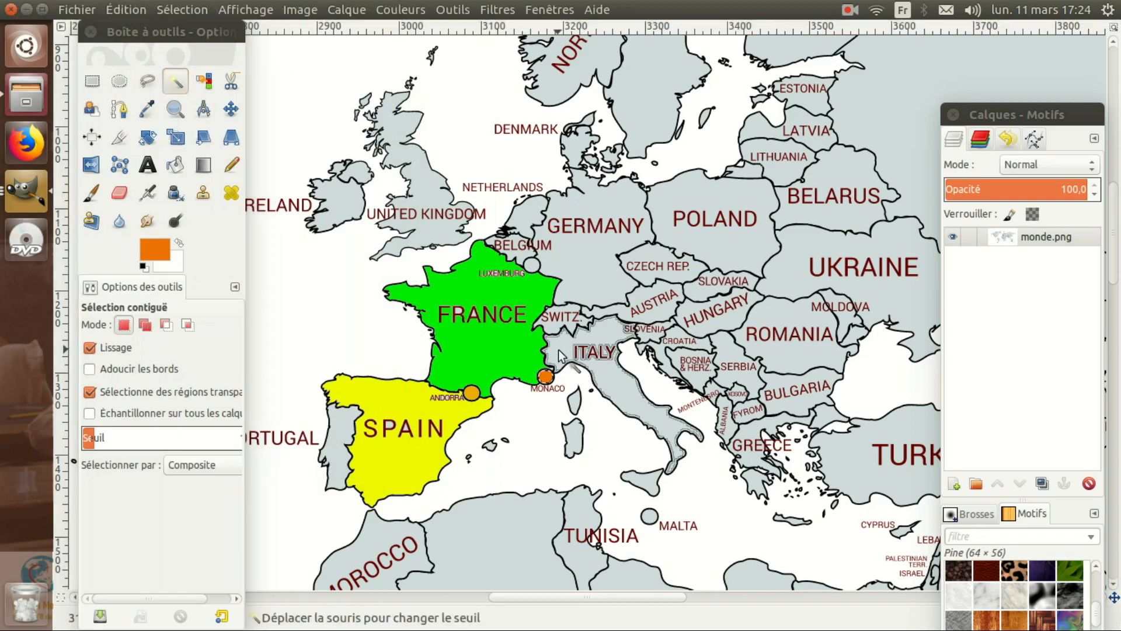
pyautogui.click(152, 249)
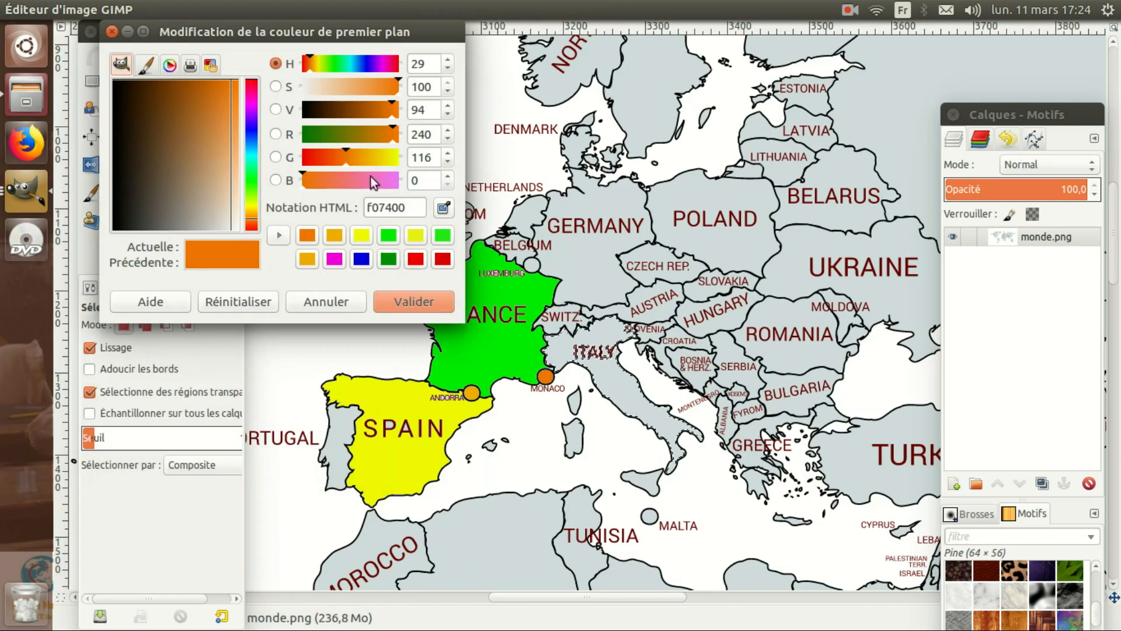
pyautogui.click(322, 156)
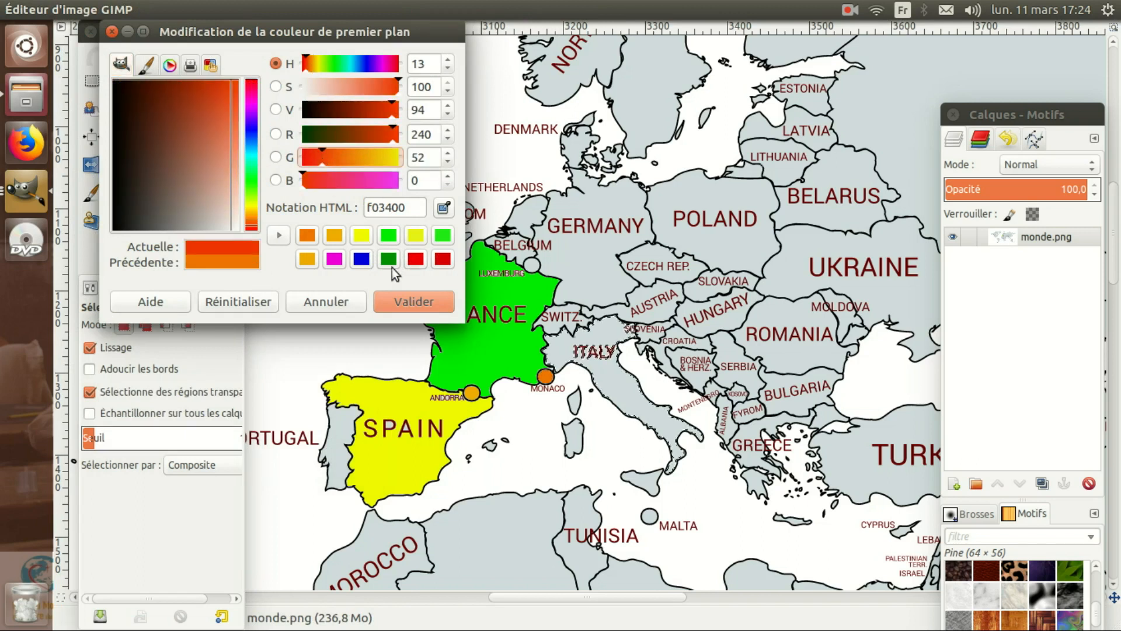
pyautogui.click(401, 299)
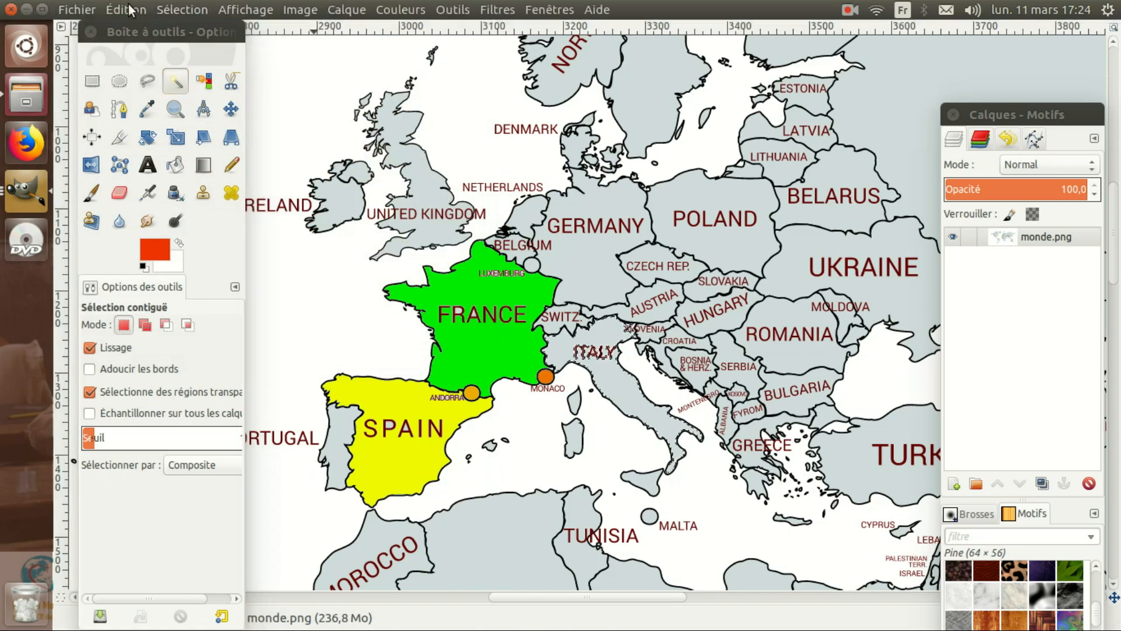
# - Fill the selected mainland Italy with the red-orange foreground colour and clear the selection
pyautogui.click(132, 9)
pyautogui.click(170, 270)
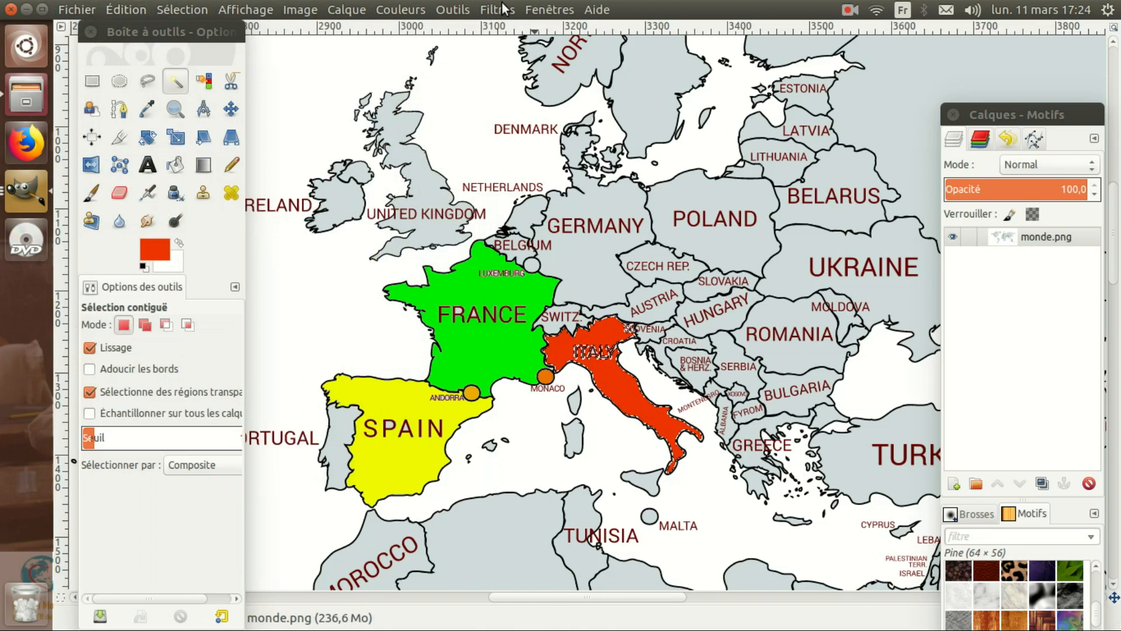
pyautogui.click(173, 7)
pyautogui.click(191, 48)
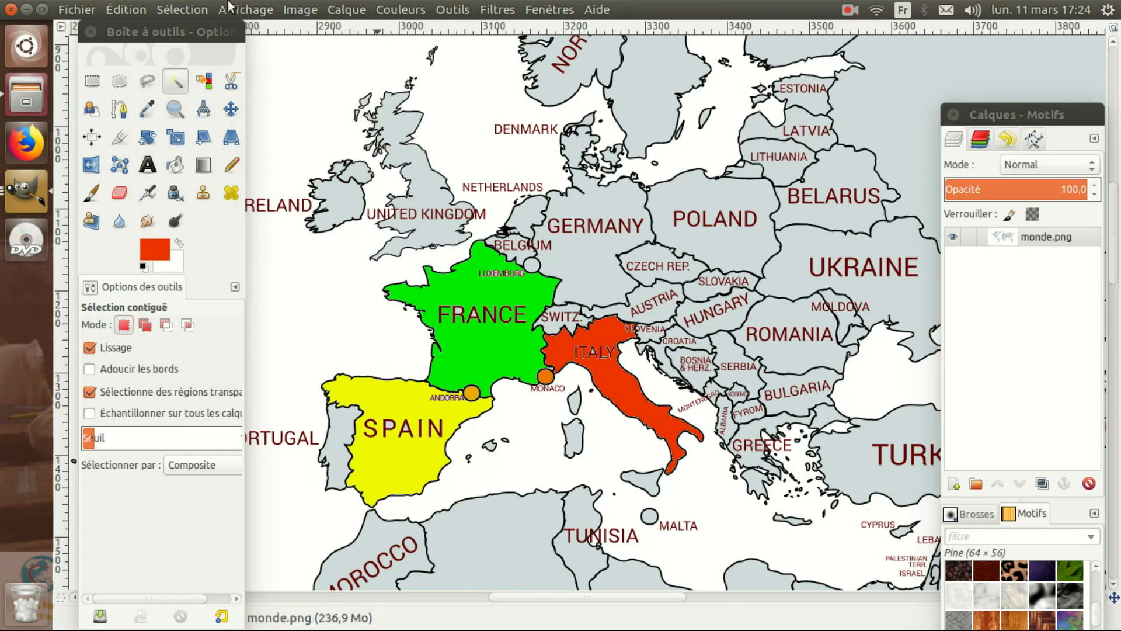
# - Export the coloured map as monde_complete.png in the spme folder
pyautogui.click(77, 10)
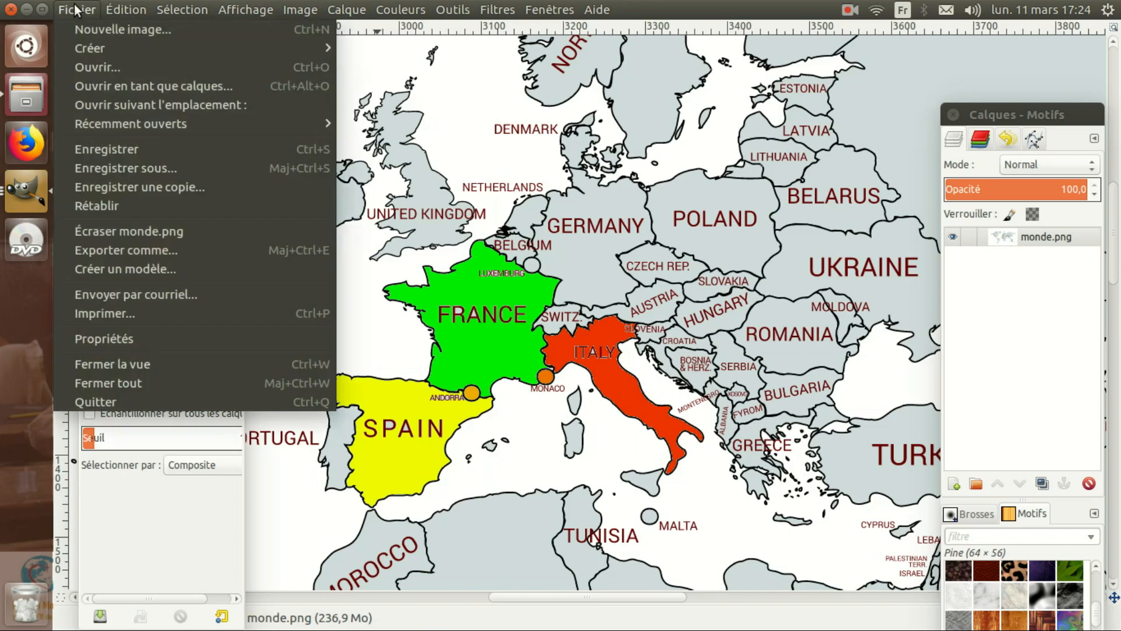
pyautogui.click(128, 250)
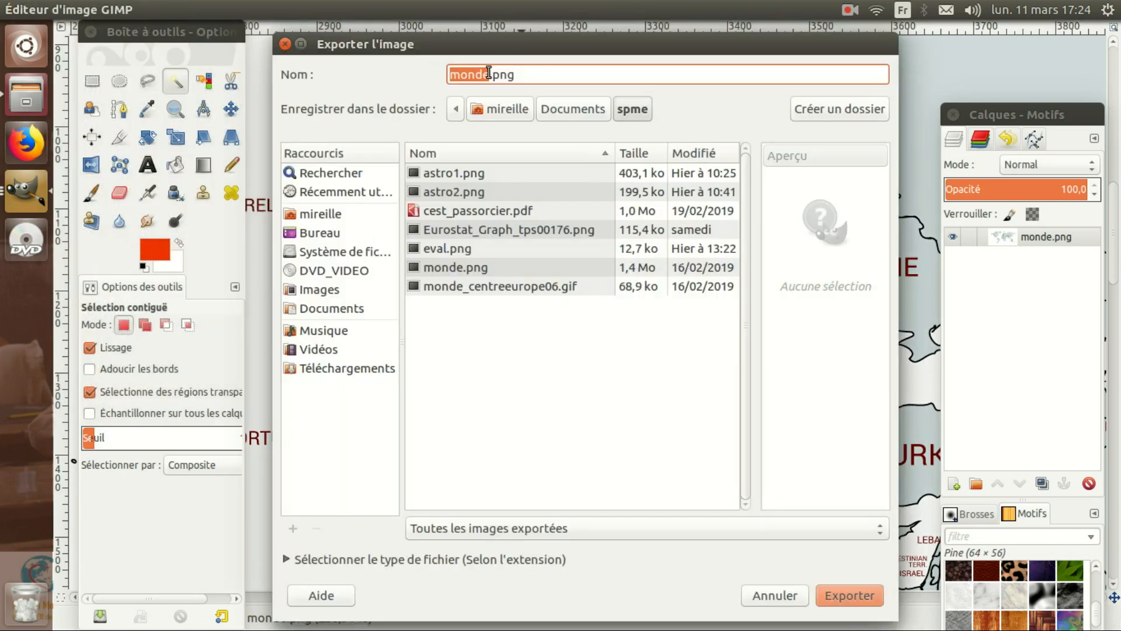
pyautogui.click(488, 72)
pyautogui.write('_complete')
pyautogui.press('Return')
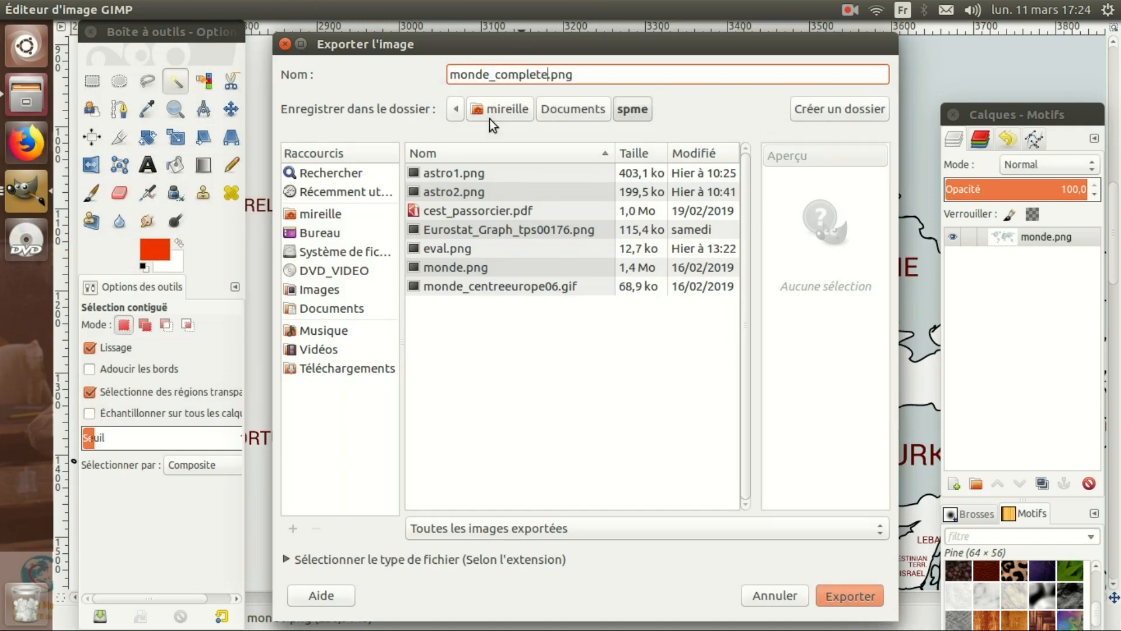
pyautogui.click(734, 433)
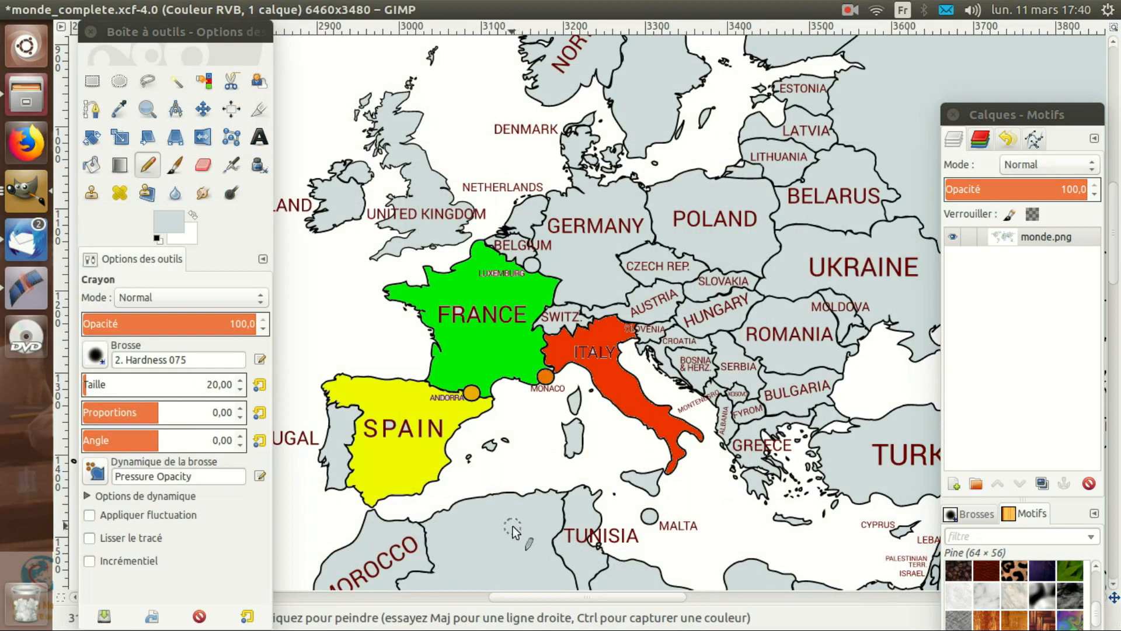
# - Try to draw a straight light-grey pencil line from Algeria to southern France
pyautogui.press('shift')
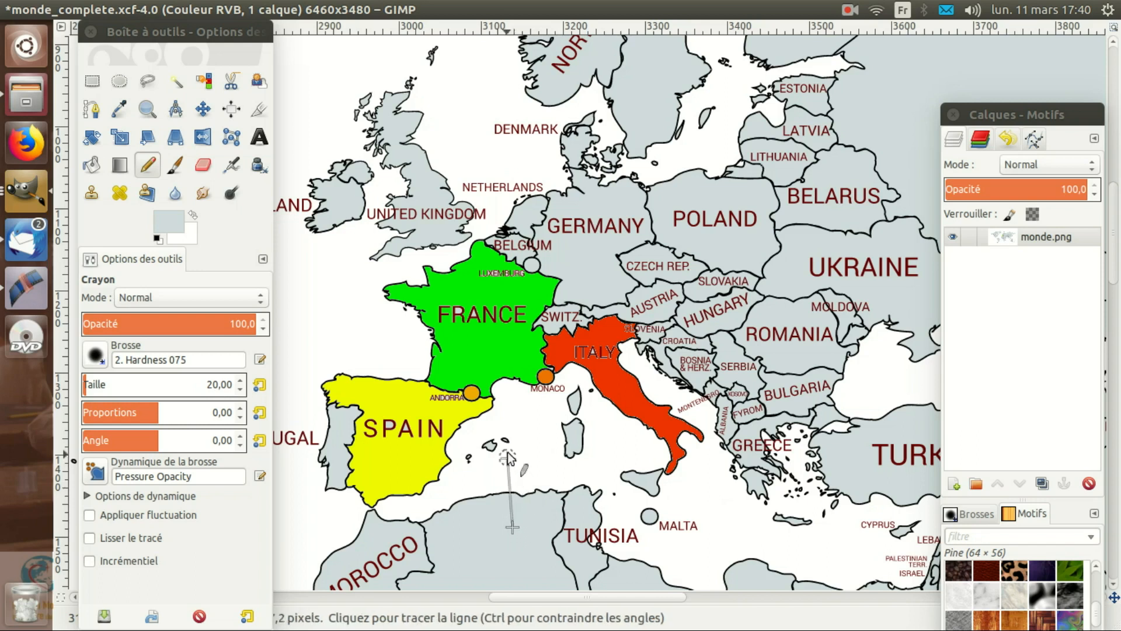
pyautogui.keyDown('shift'); pyautogui.click(507, 357); pyautogui.keyUp('shift')
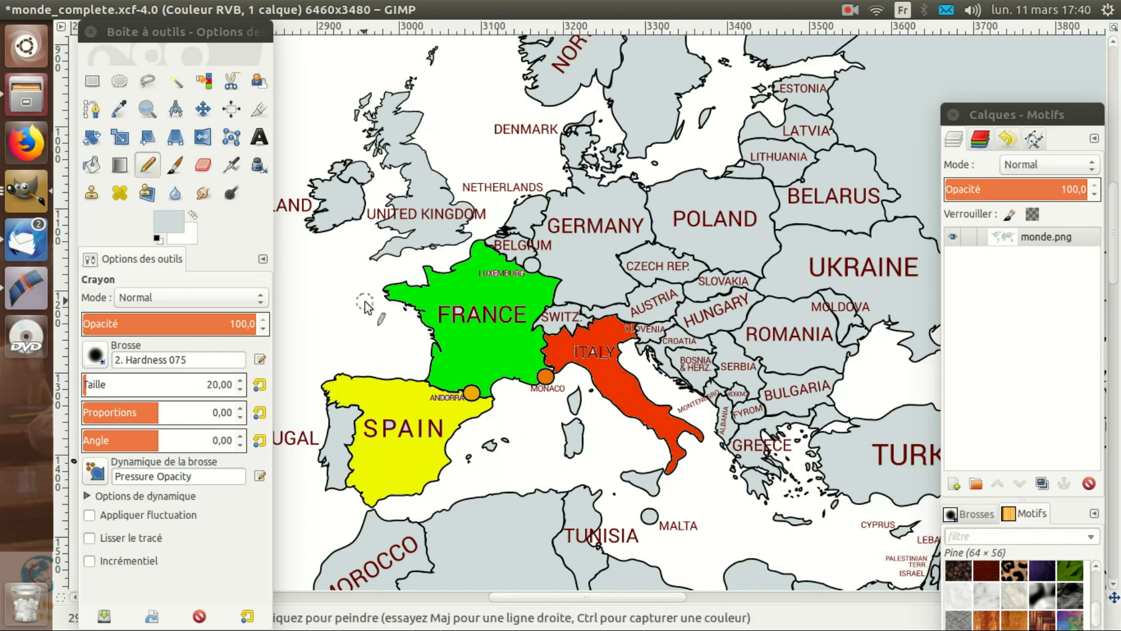
# - Change the foreground colour to the previously used blue 0000dc
pyautogui.click(173, 227)
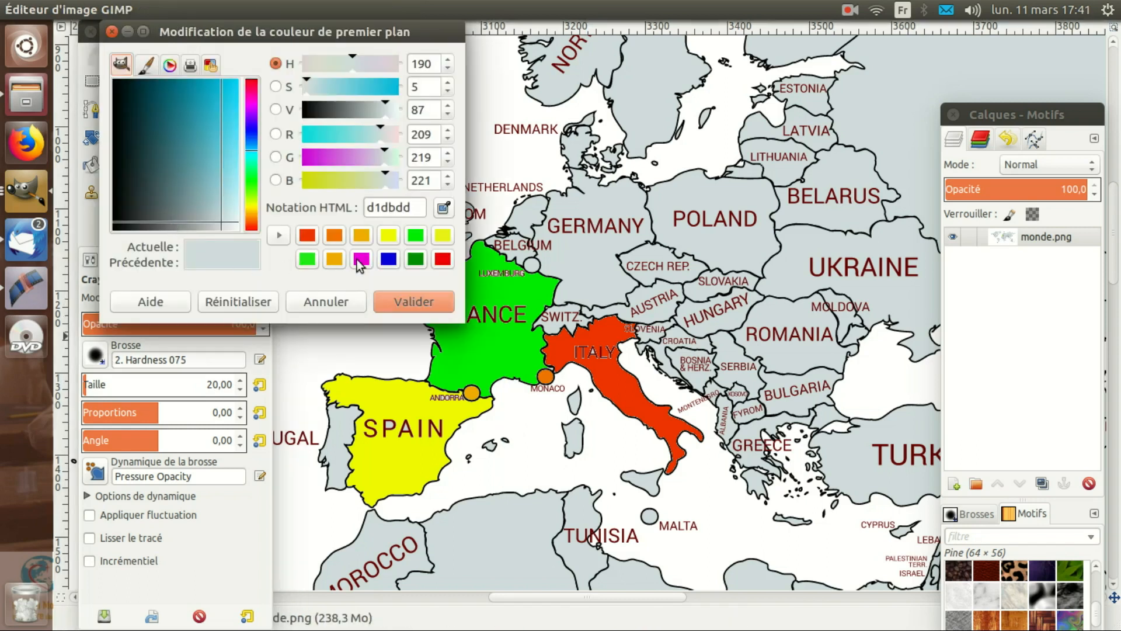
pyautogui.click(388, 260)
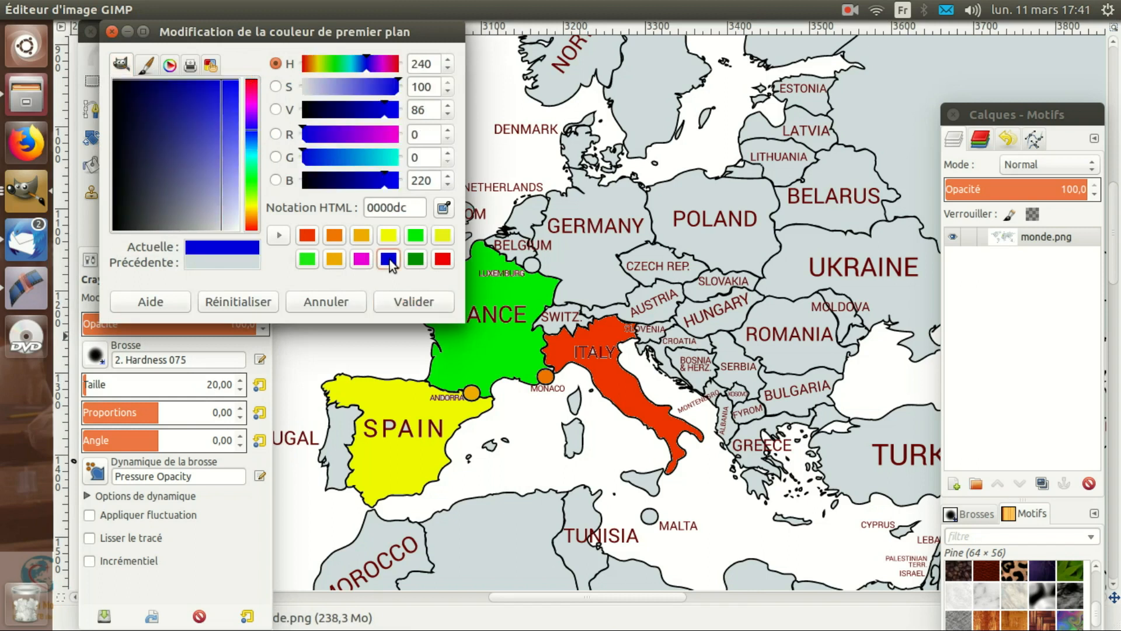
pyautogui.click(412, 301)
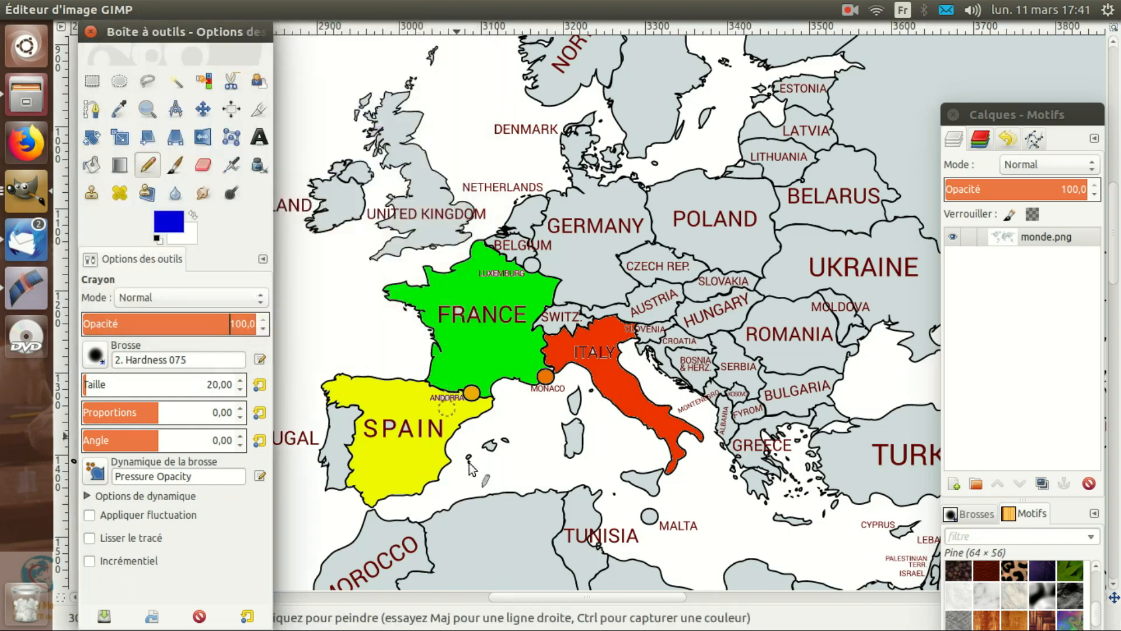
# - Draw a straight blue pencil line of size 20 from Algeria to southern France, and undo it
pyautogui.click(510, 520)
pyautogui.press('shift')
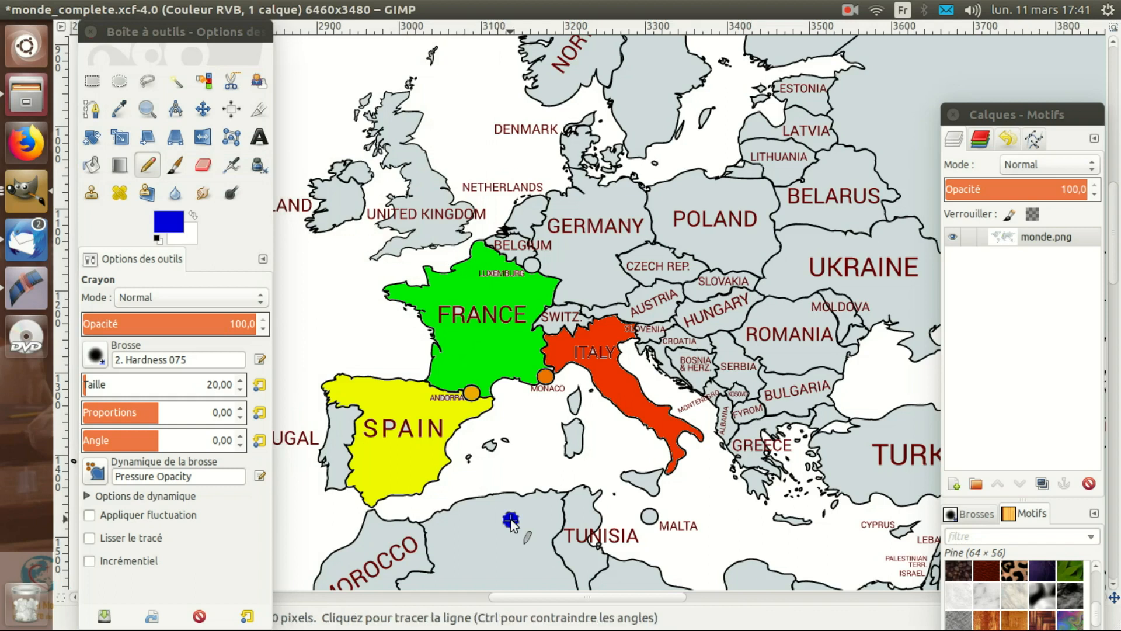
pyautogui.keyDown('shift'); pyautogui.click(505, 357); pyautogui.keyUp('shift')
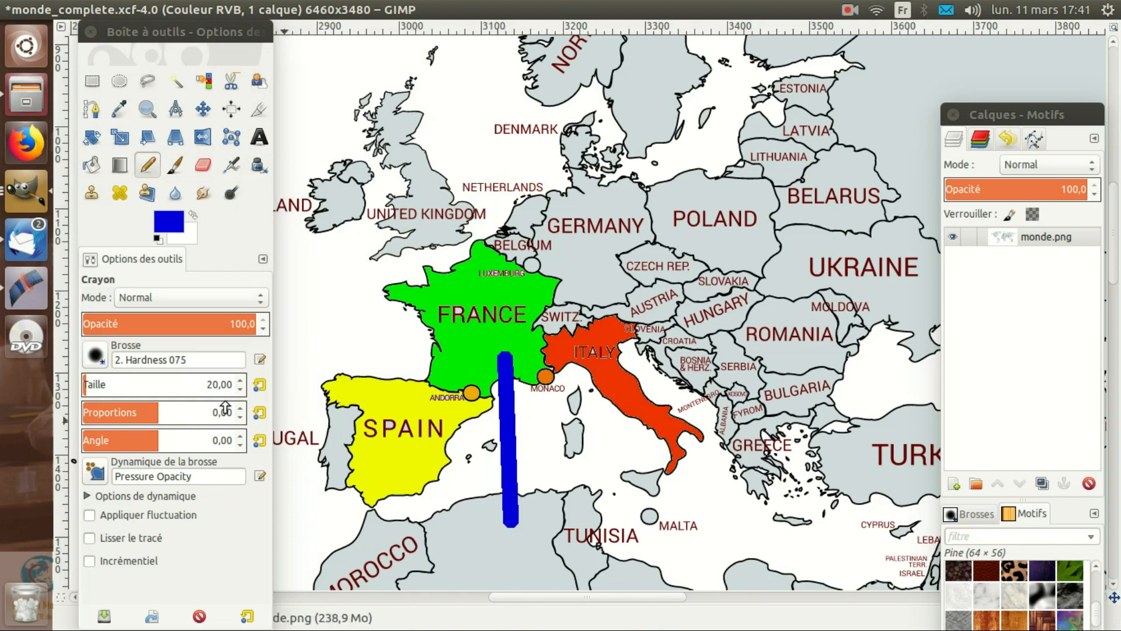
pyautogui.hotkey('ctrl', 'z')
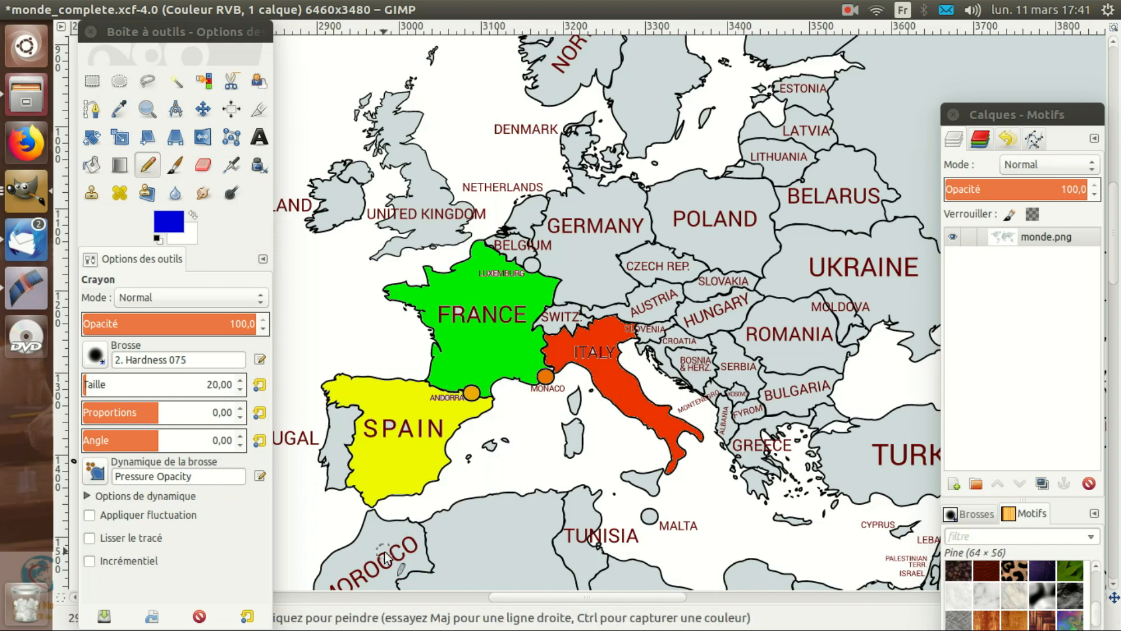
# - Set the pencil size to 3, draw a straight blue line from Algeria to southern France, and undo the line
pyautogui.click(239, 389)
pyautogui.click(241, 378)
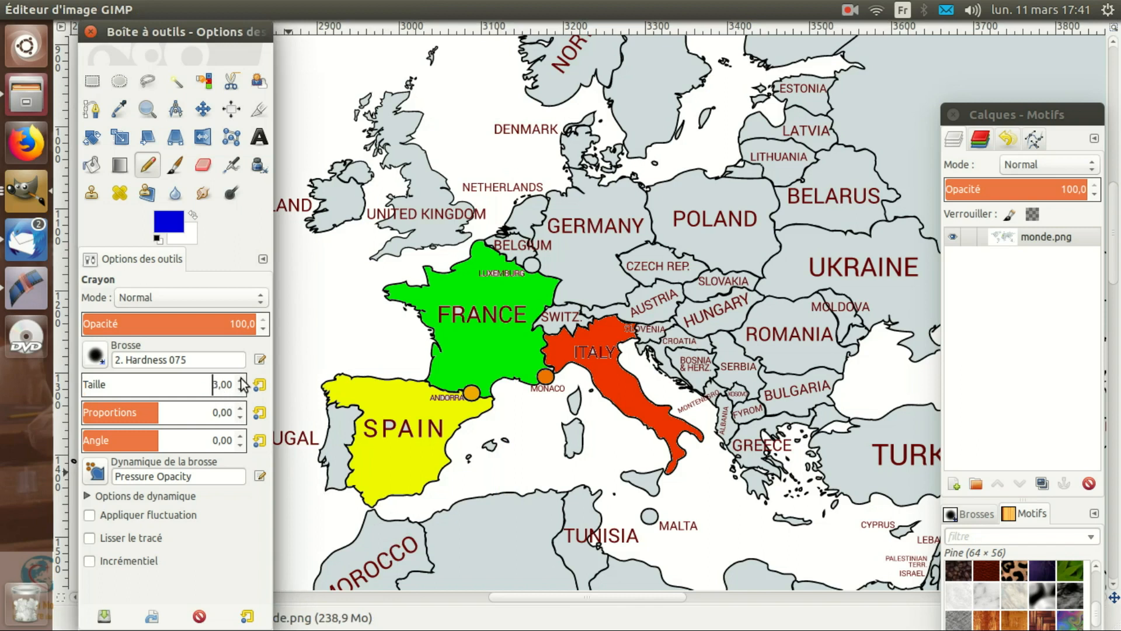
pyautogui.click(530, 519)
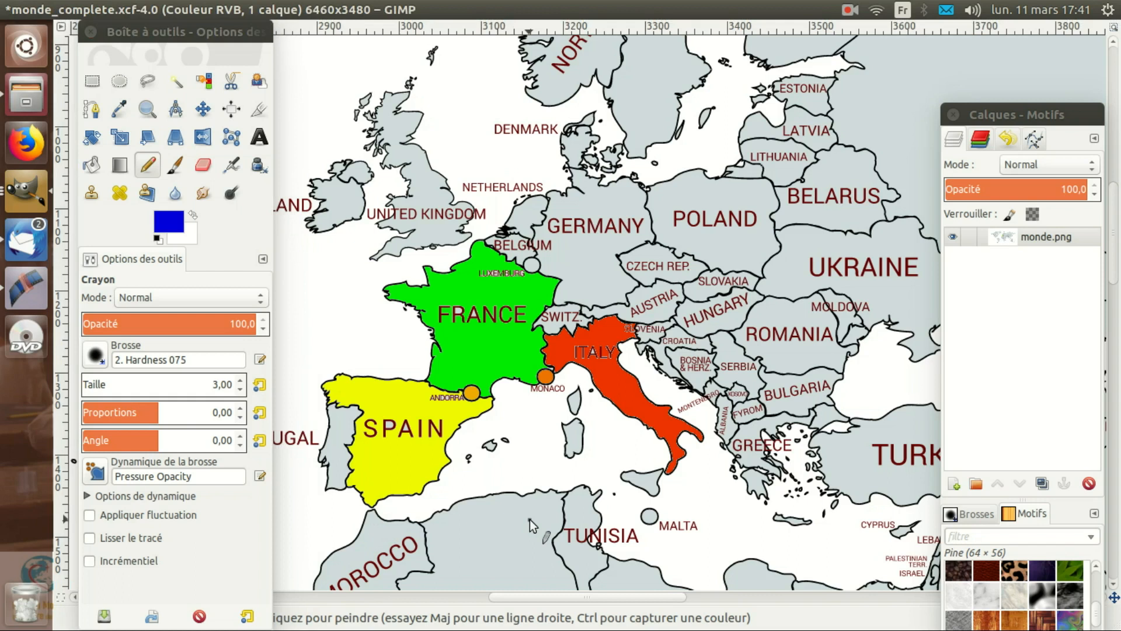
pyautogui.press('shift')
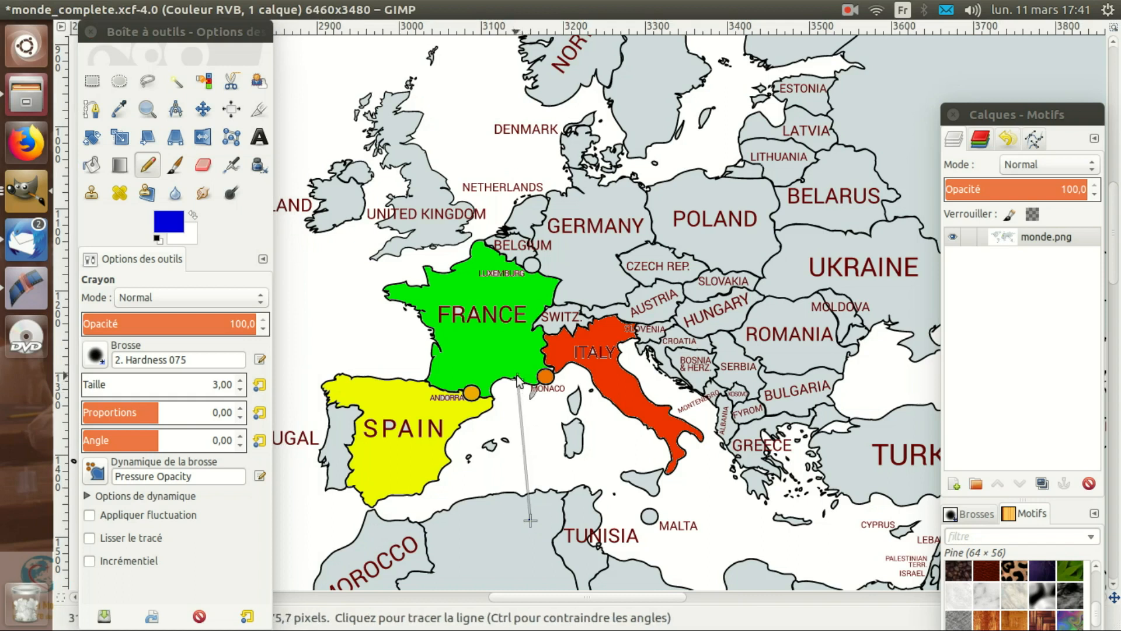
pyautogui.keyDown('shift'); pyautogui.click(507, 363); pyautogui.keyUp('shift')
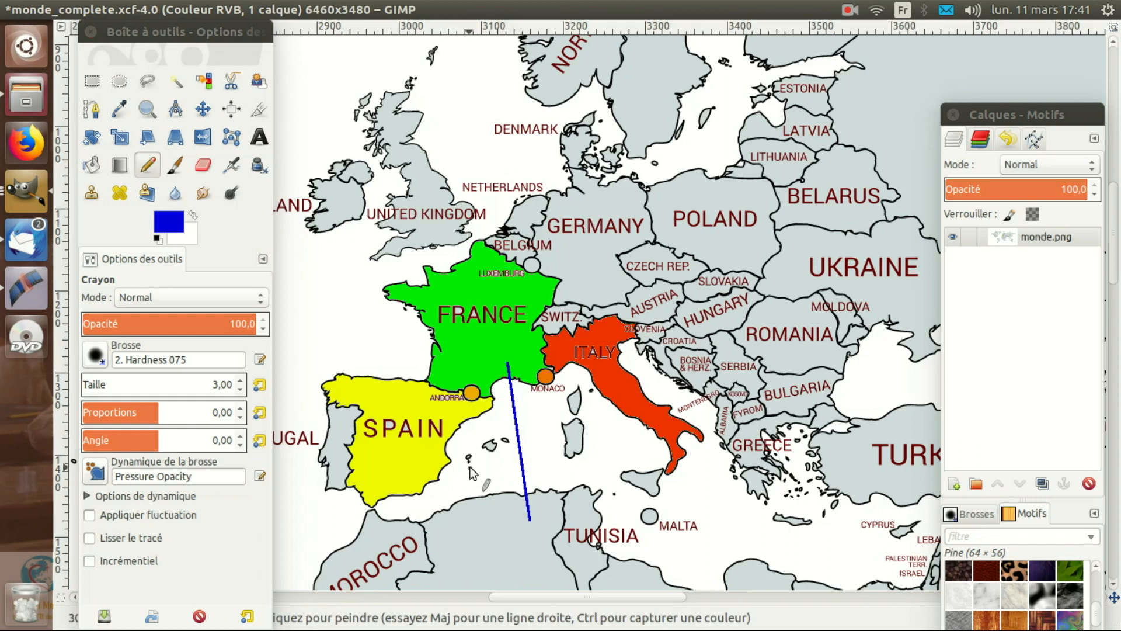
pyautogui.hotkey('ctrl', 'z')
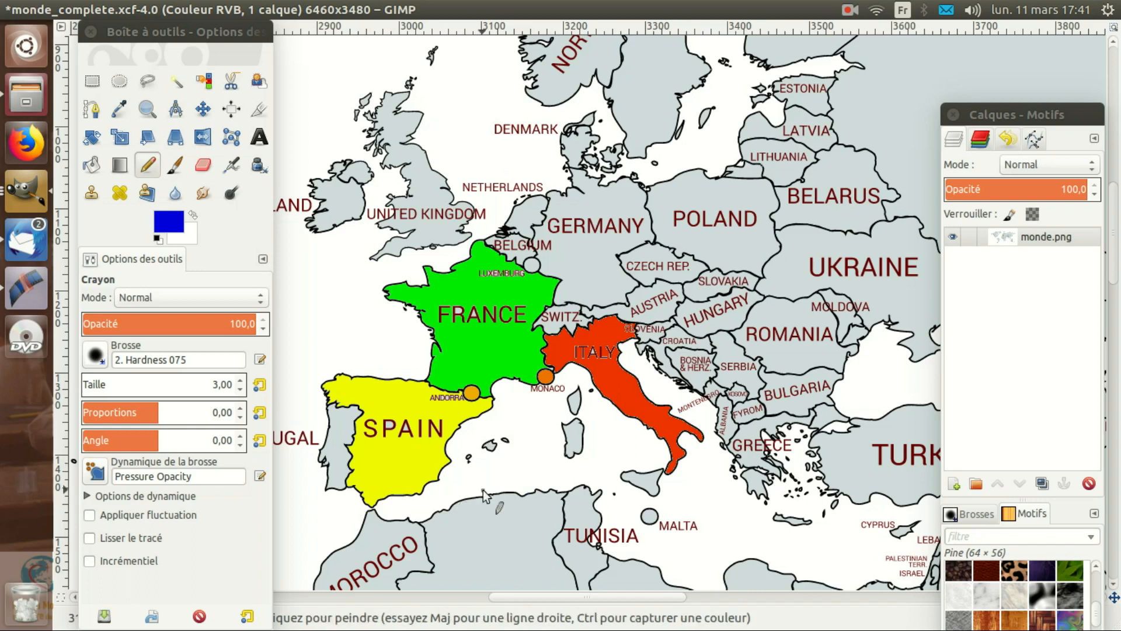
# - Draw a freehand blue arrow from Algeria to southern France with pencil size 9 and opacity 40.7
pyautogui.click(239, 379)
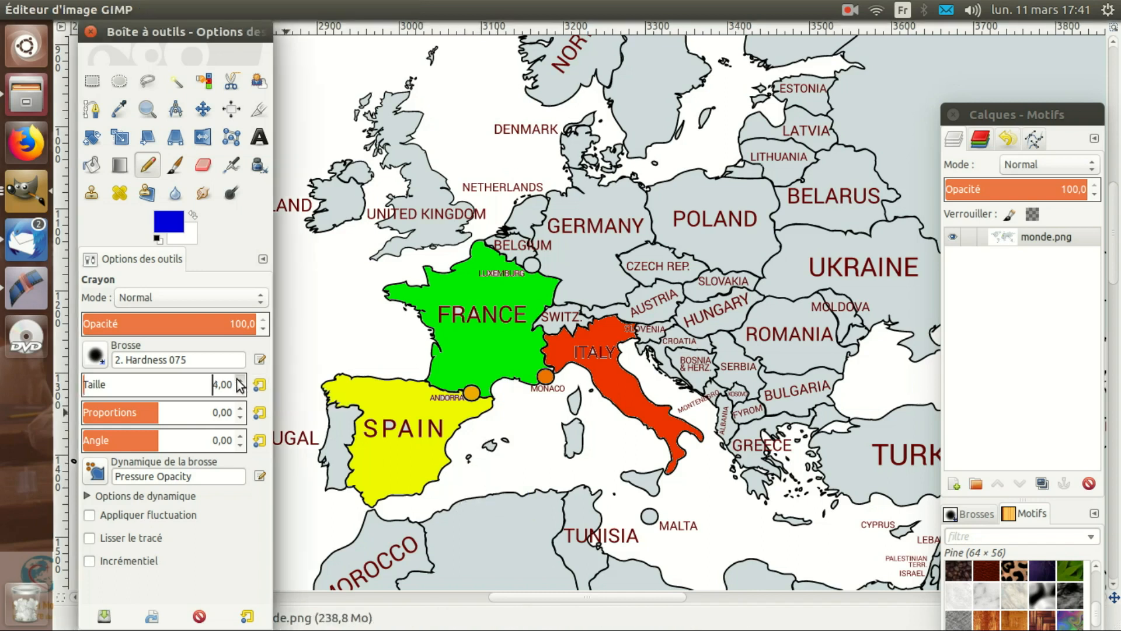
pyautogui.click(169, 325)
pyautogui.moveTo(169, 325); pyautogui.dragTo(153, 325)
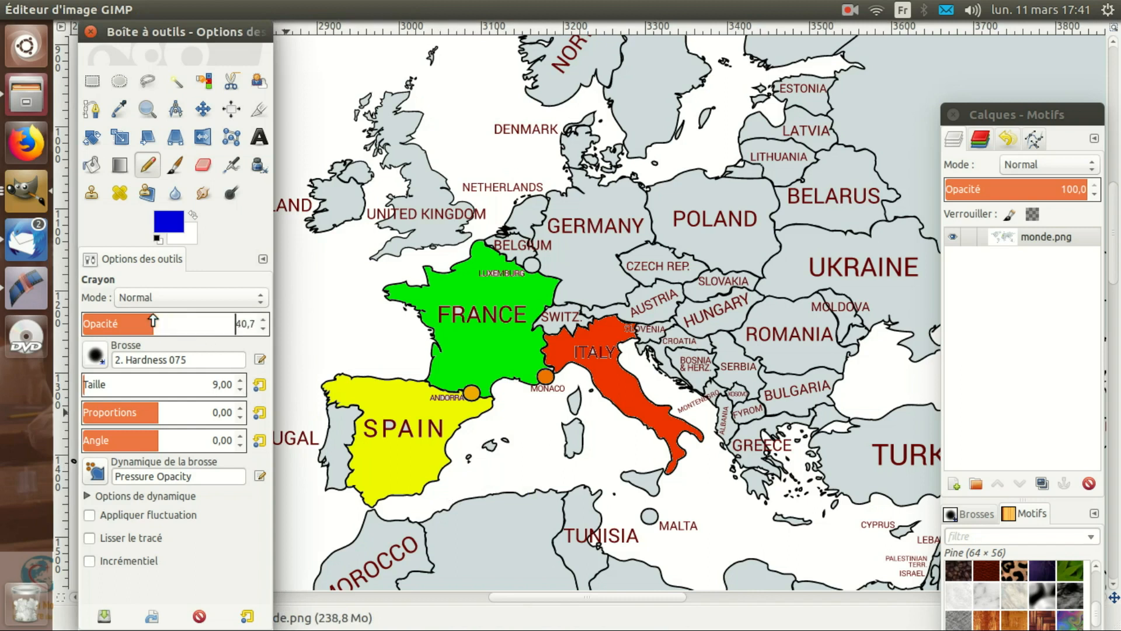
pyautogui.click(523, 516)
pyautogui.moveTo(523, 513)
pyautogui.mouseDown()
pyautogui.moveTo(499, 349)
pyautogui.moveTo(495, 367)
pyautogui.moveTo(499, 351)
pyautogui.moveTo(519, 362)
pyautogui.mouseUp()
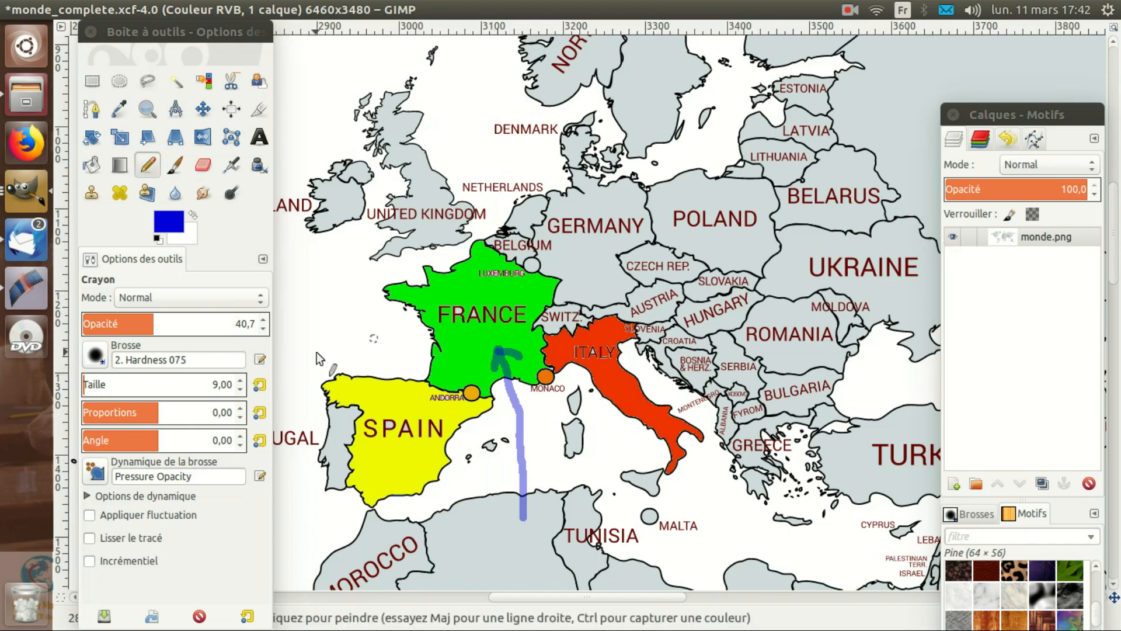
# - Choose the 2. Star brush for the pencil and stamp a blue star in western Germany, beside the Luxembourg circle
pyautogui.click(96, 355)
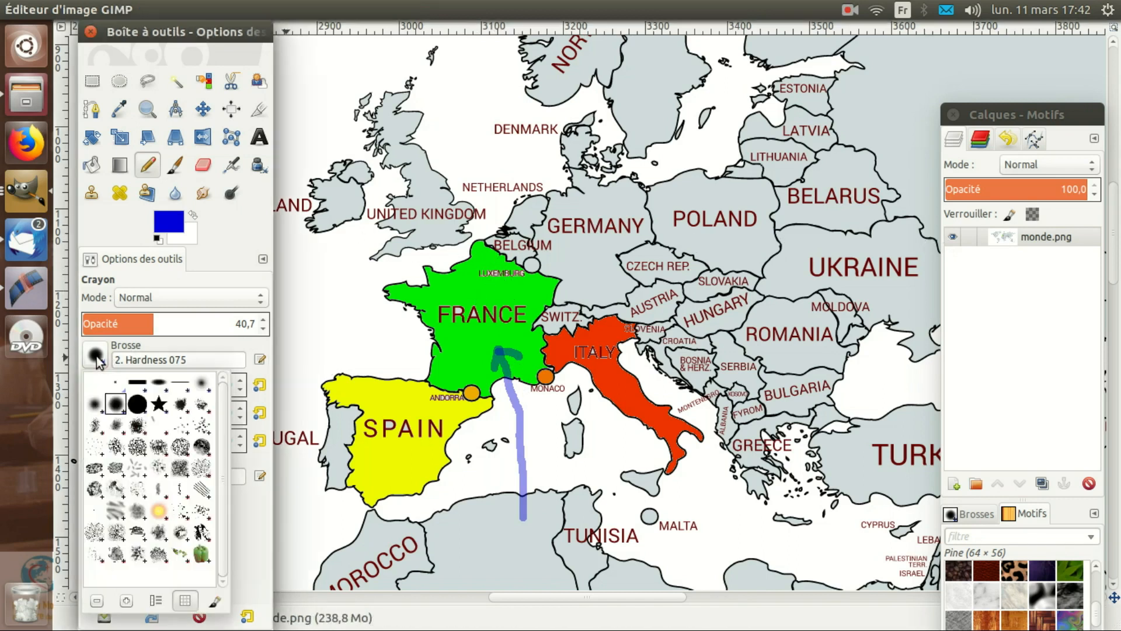
pyautogui.click(159, 404)
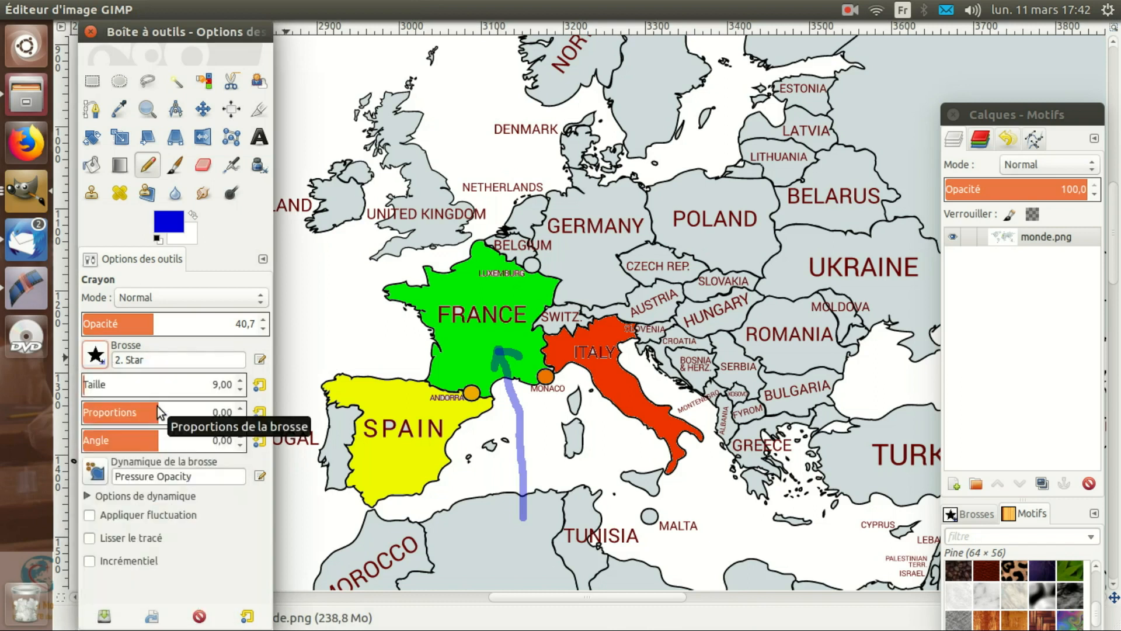
pyautogui.click(560, 268)
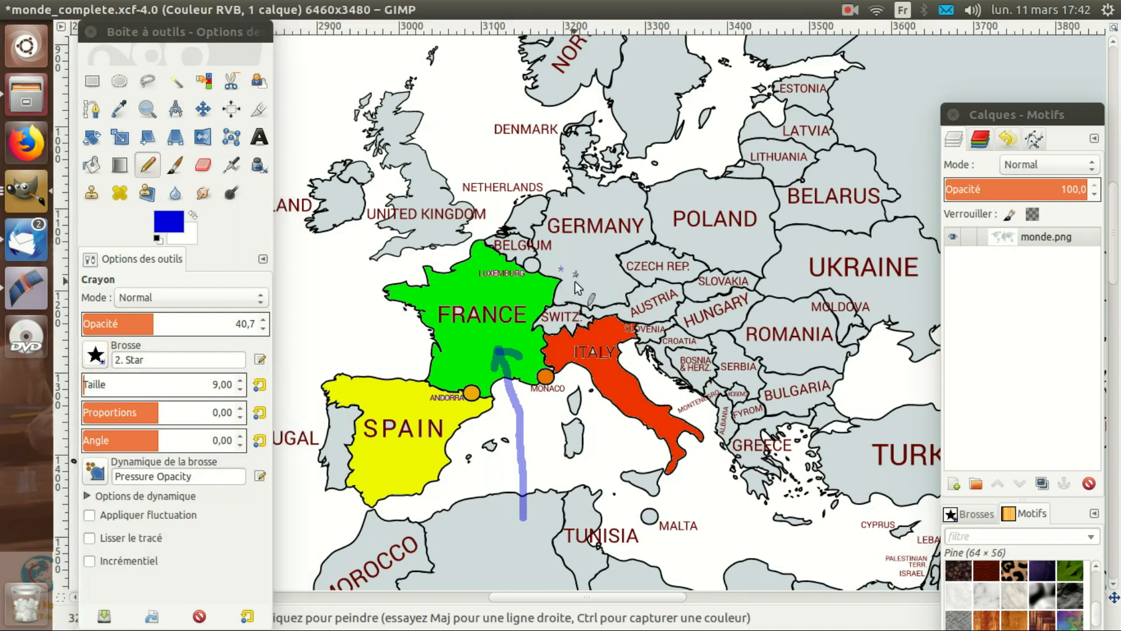
pyautogui.press('ctrl')
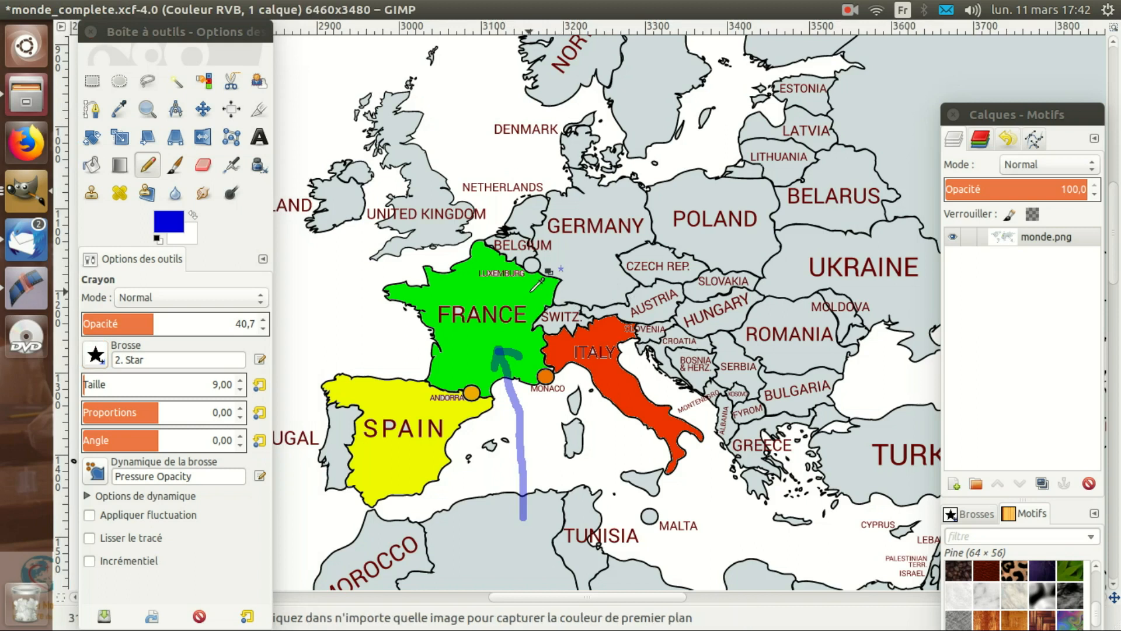
# - Undo the small star beside the Luxembourg circle and stamp a blue star in southwestern Germany at pencil size 29
pyautogui.hotkey('ctrl', 'z')
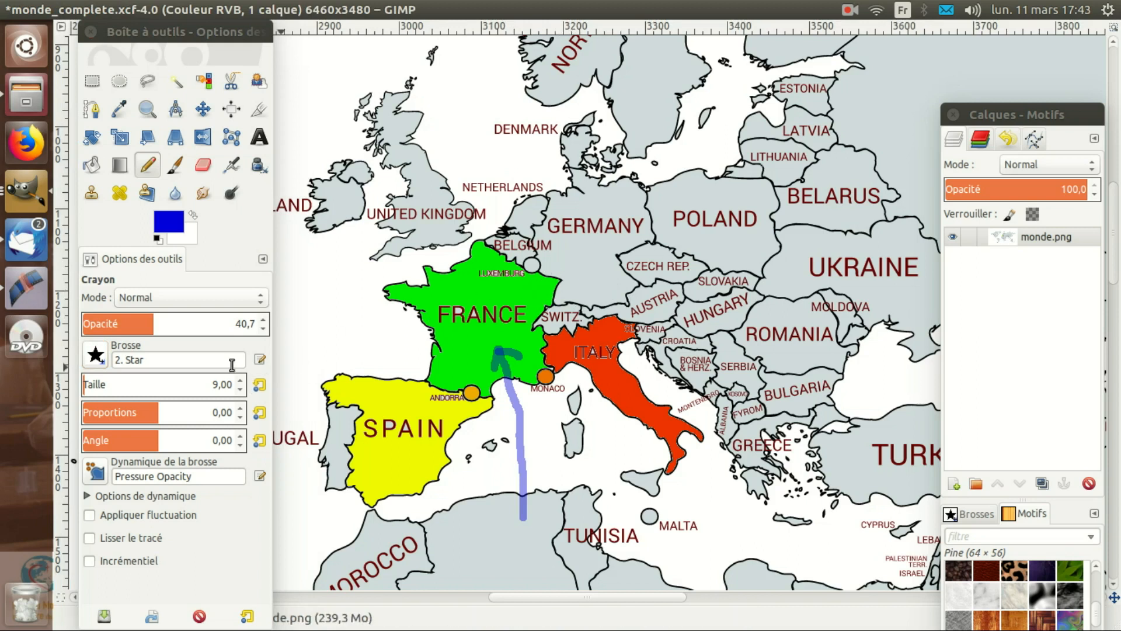
pyautogui.click(240, 379)
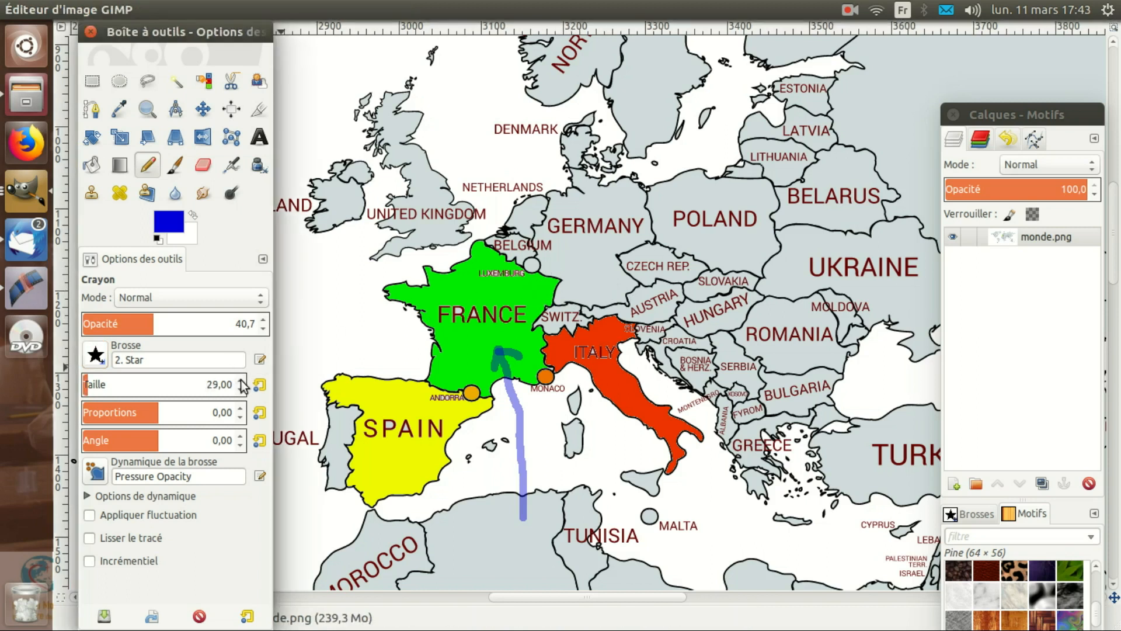
pyautogui.click(569, 265)
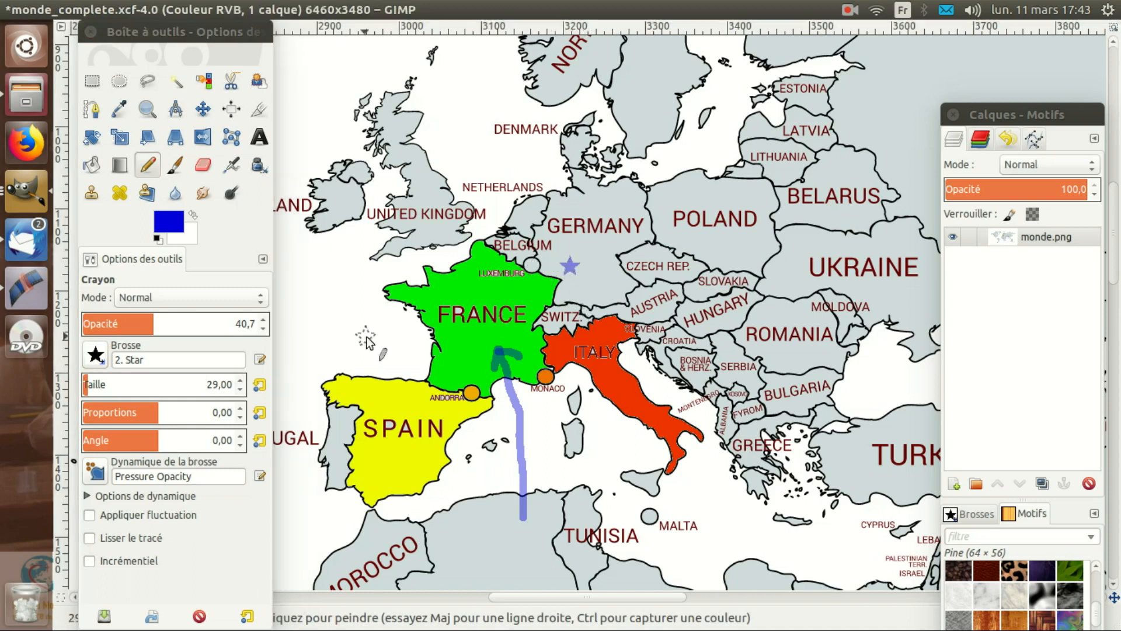
# - Undo the semi-transparent star and stamp a blue star in southern Germany, below the GERMANY label, with pencil opacity 100
pyautogui.press('ctrl')
pyautogui.hotkey('ctrl', 'z')
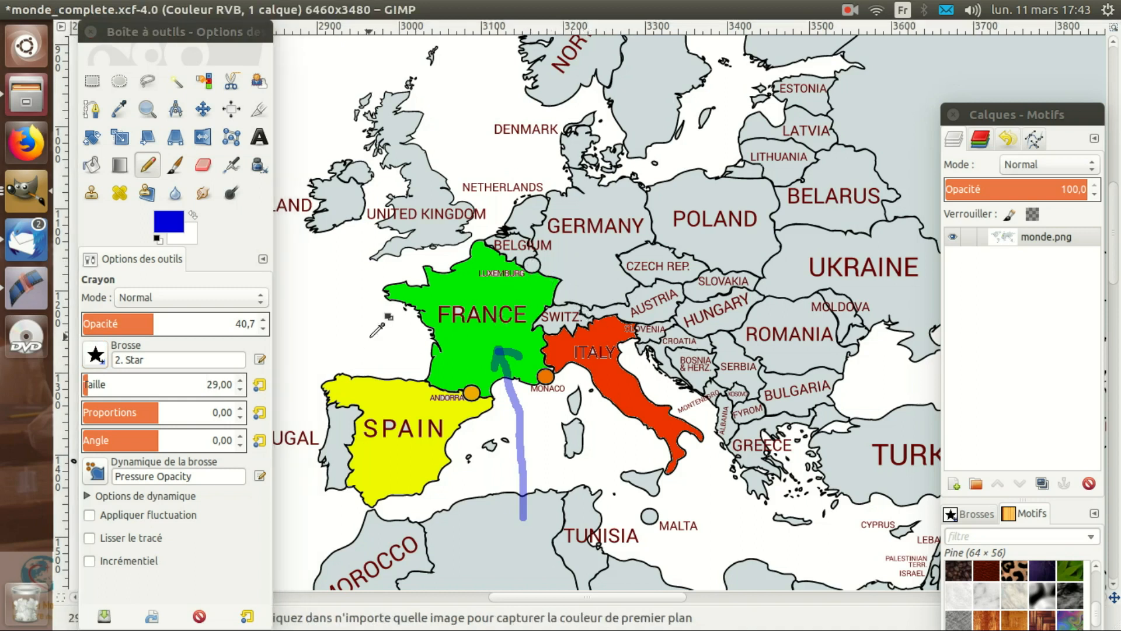
pyautogui.click(264, 320)
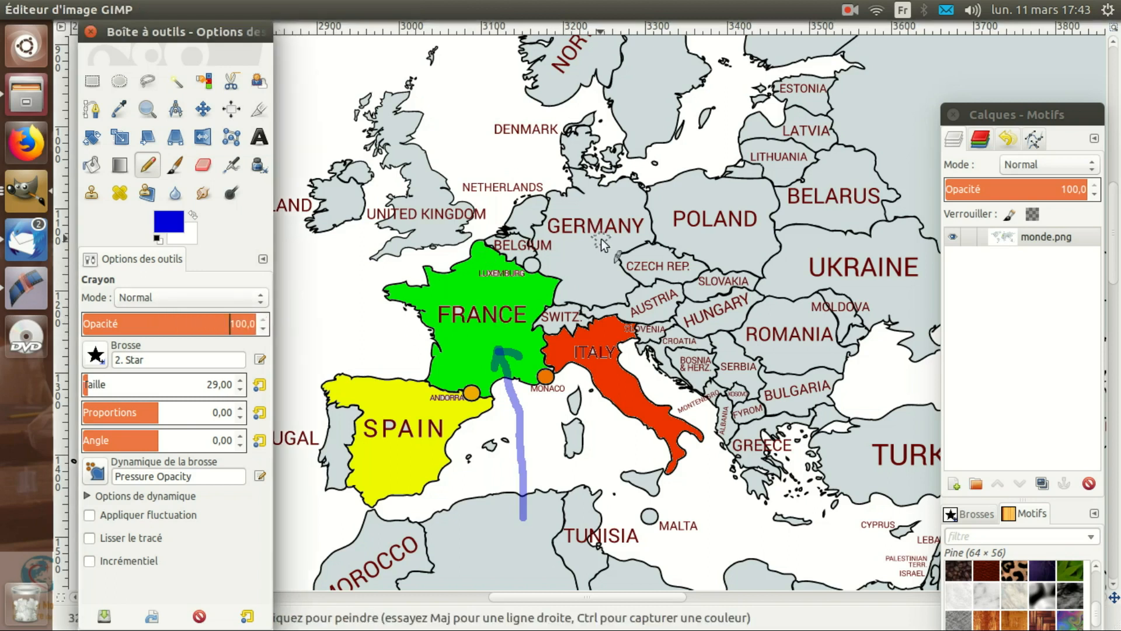
pyautogui.click(580, 271)
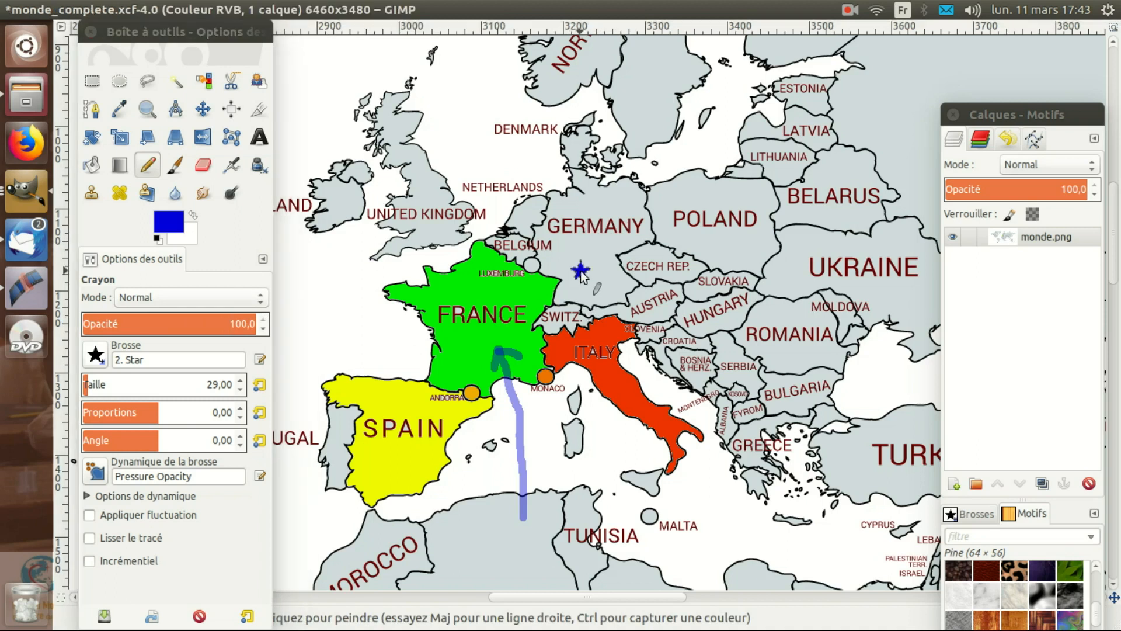